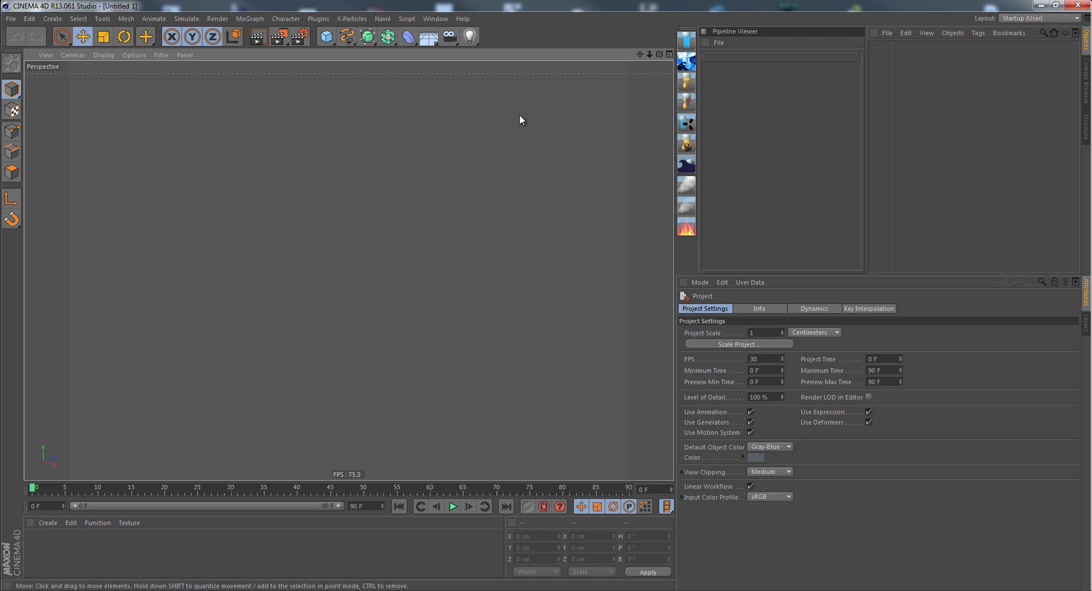
- Browse the Navié plugin's command menu and its submenus
click(379, 20)
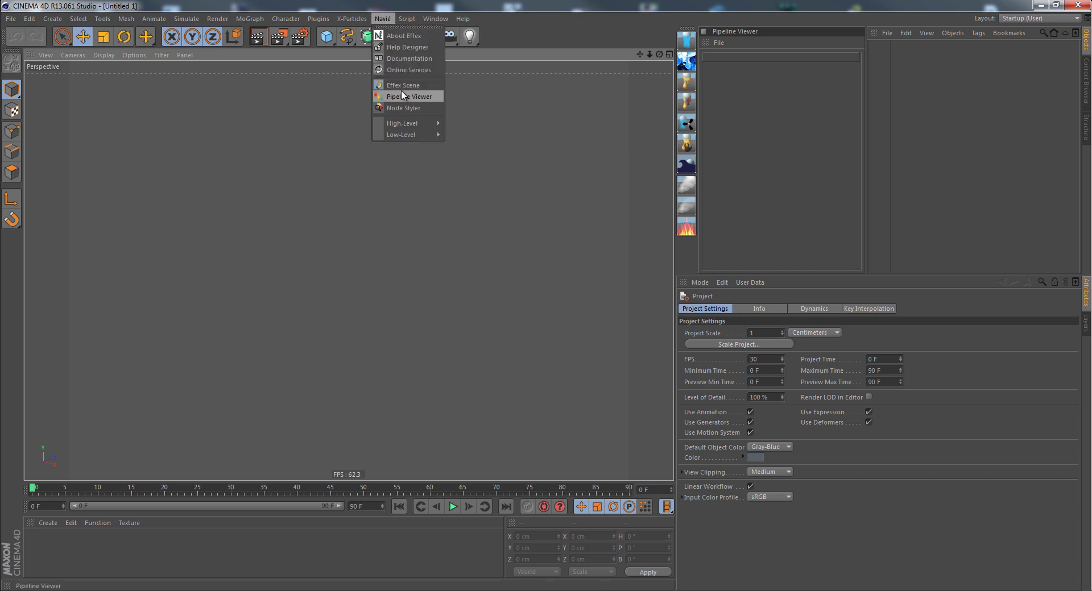
mouse_move(414, 137)
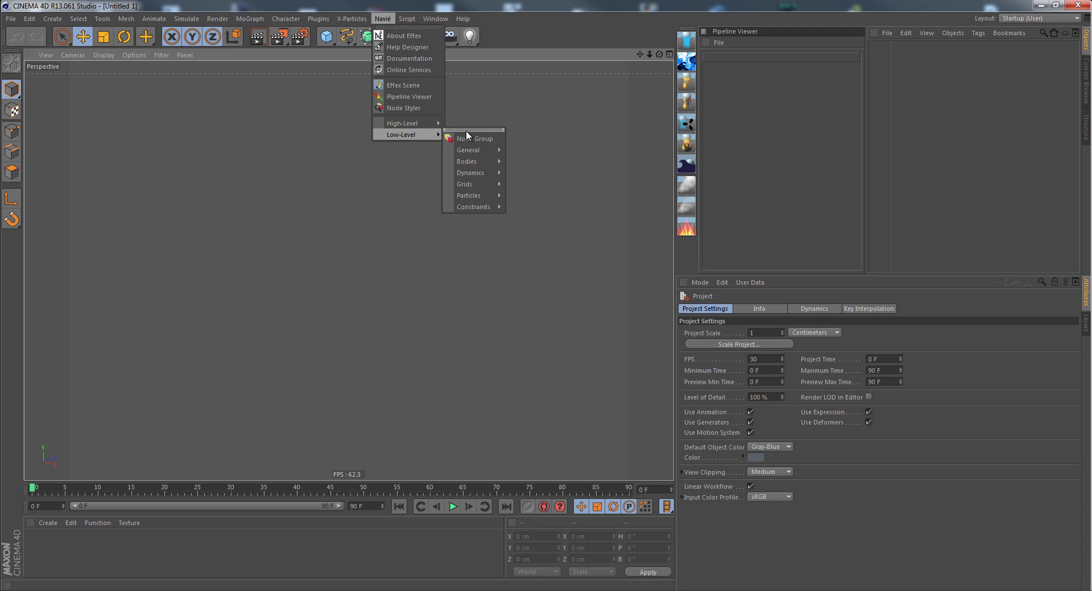
mouse_move(469, 150)
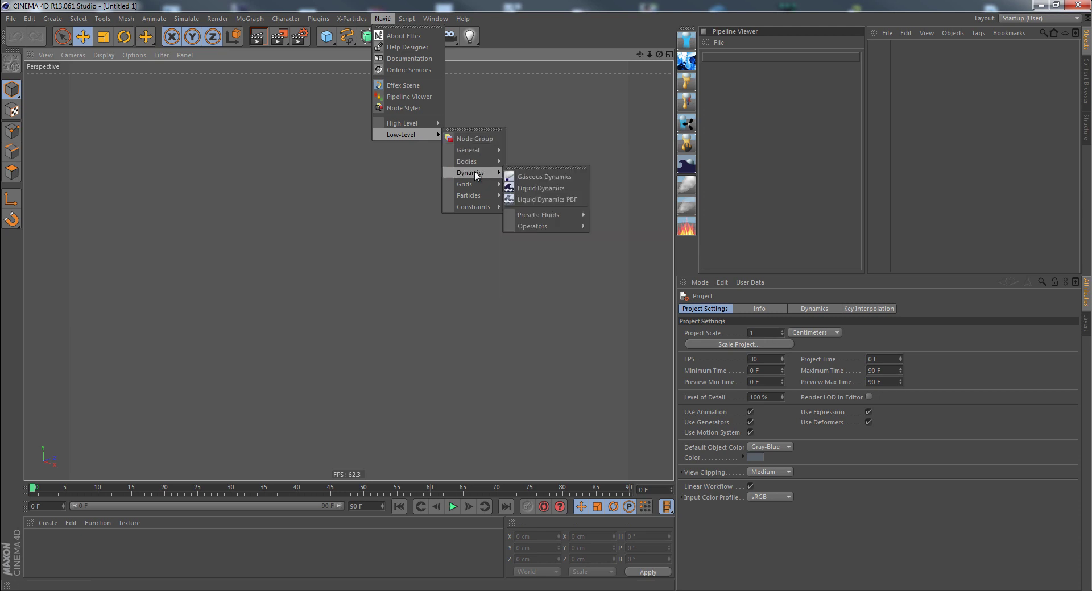
mouse_move(564, 226)
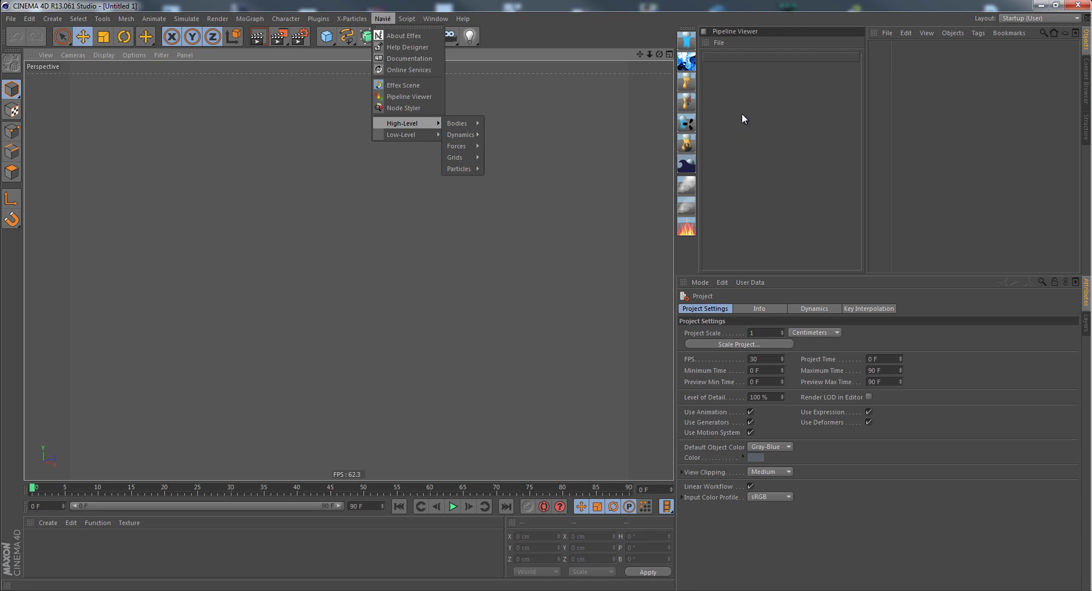
- Load the Liquid example scene and expand Particle Group down to the emitter's emission settings
click(690, 43)
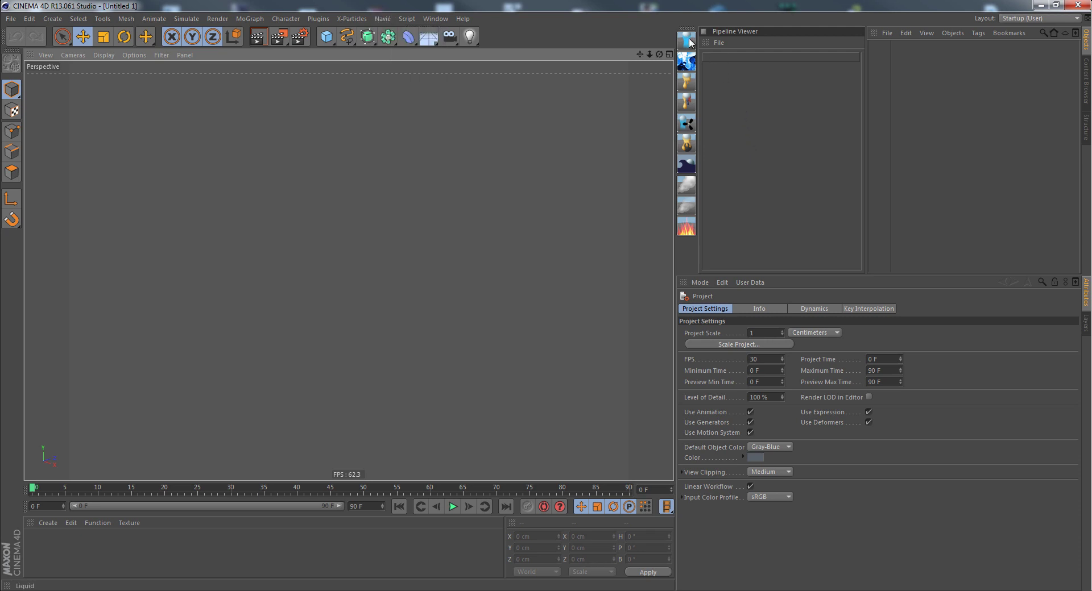
click(689, 42)
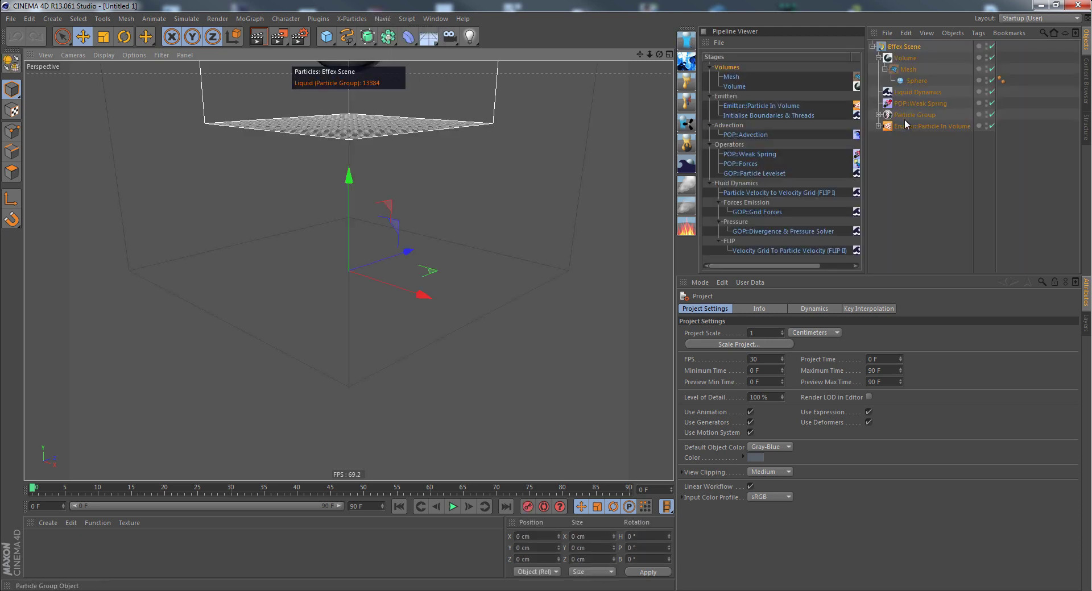
click(878, 115)
click(879, 172)
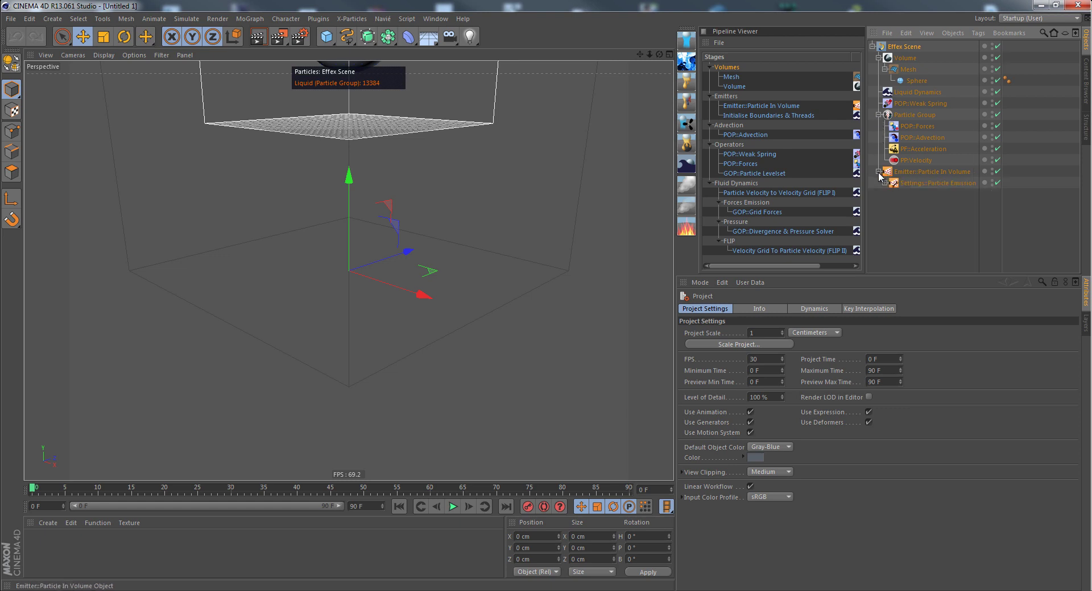
click(885, 183)
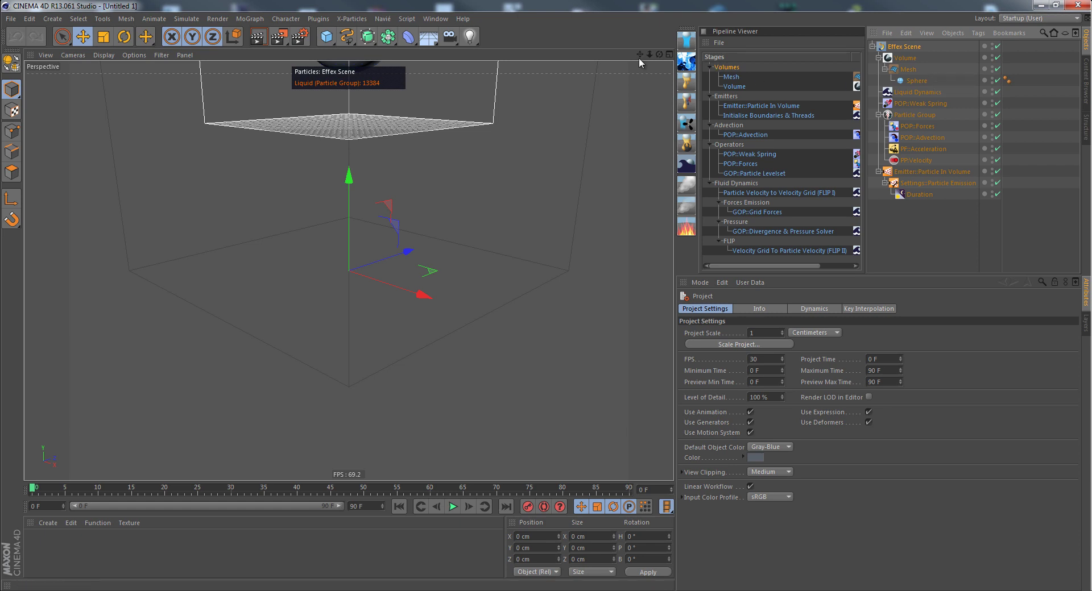
- Zoom out, play the liquid simulation to frame 30, and select all scene objects
drag(639, 55, 547, 295)
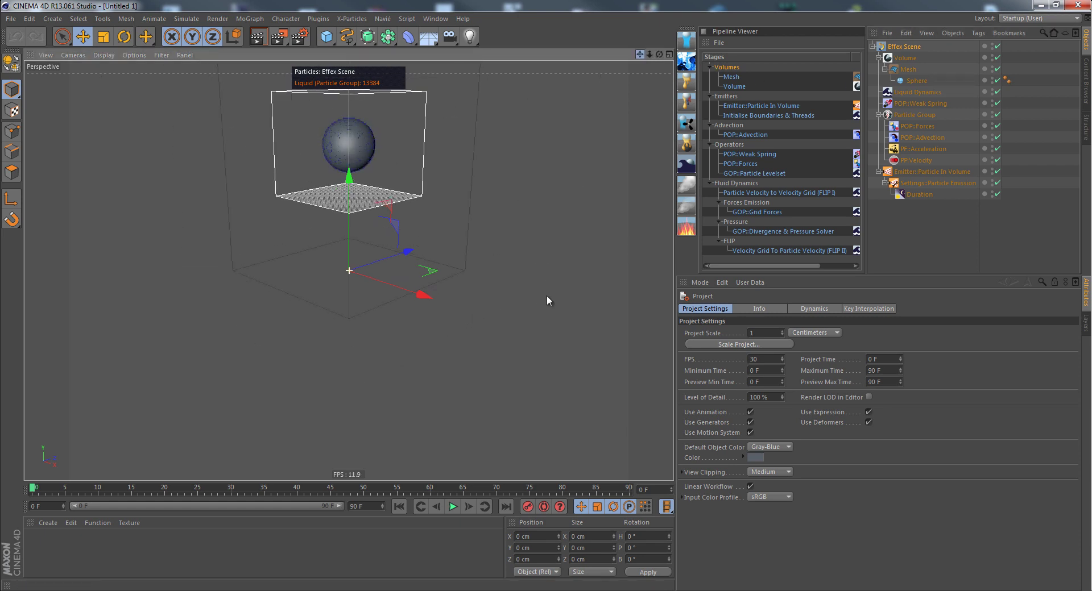
click(453, 506)
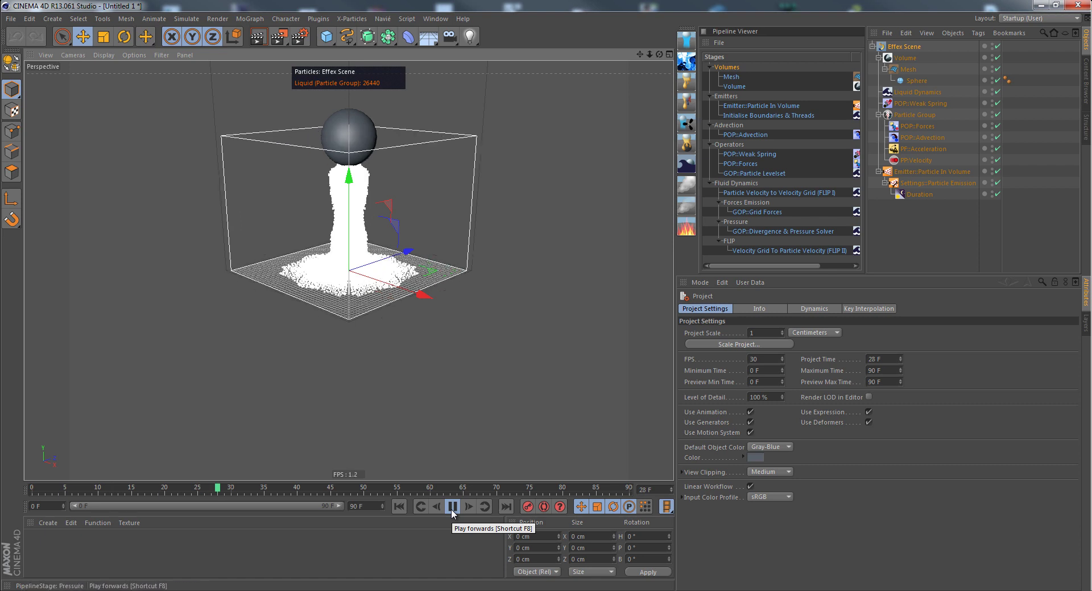
click(452, 509)
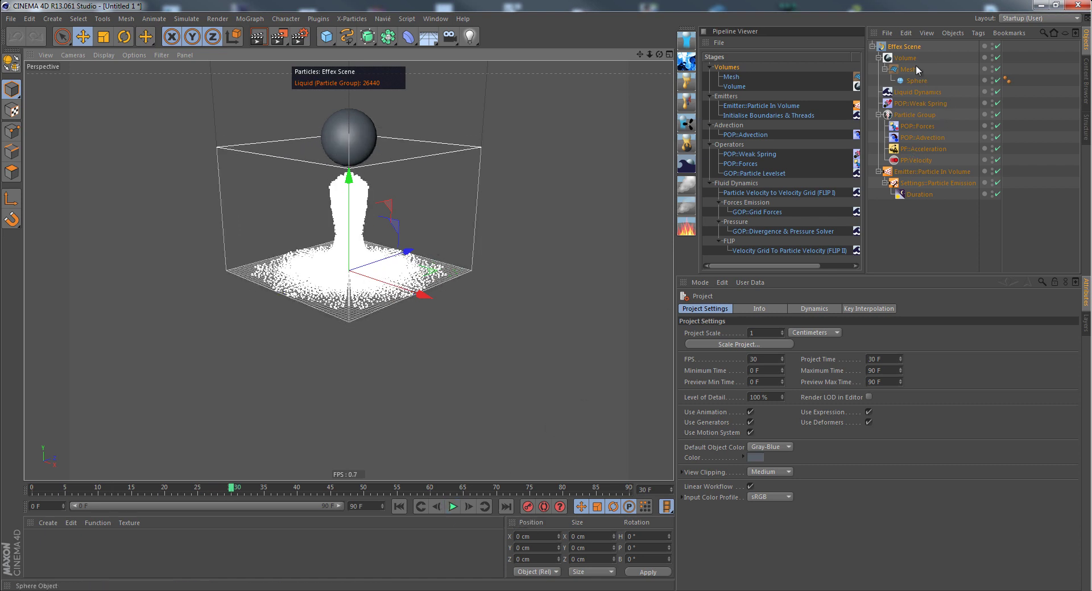
drag(933, 227, 896, 62)
- Delete the selected objects, rewind to frame 0, and float the Navie commands as a palette
key(Delete)
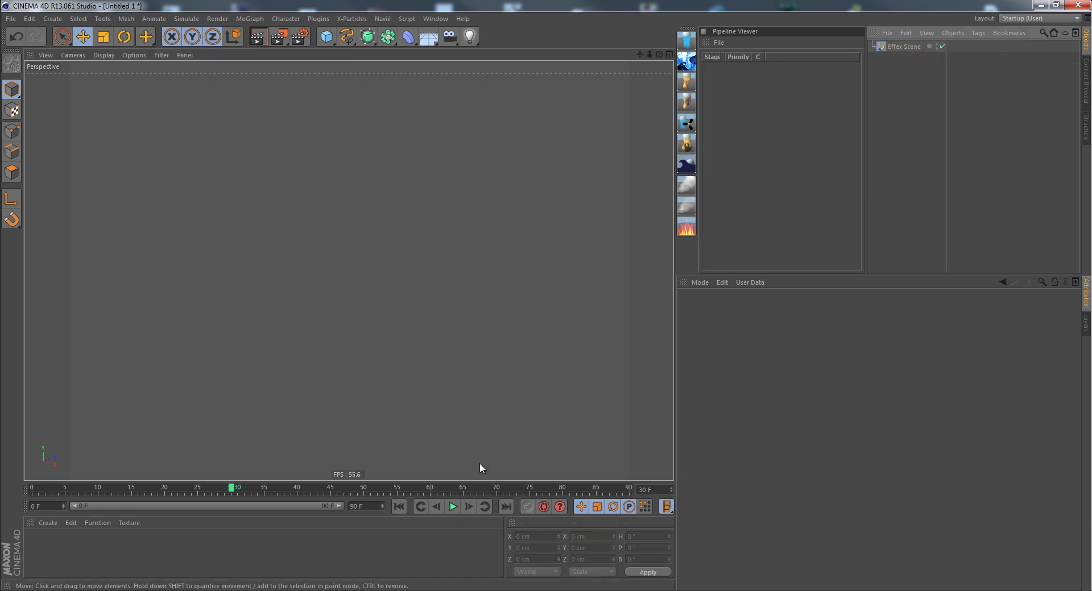
click(400, 506)
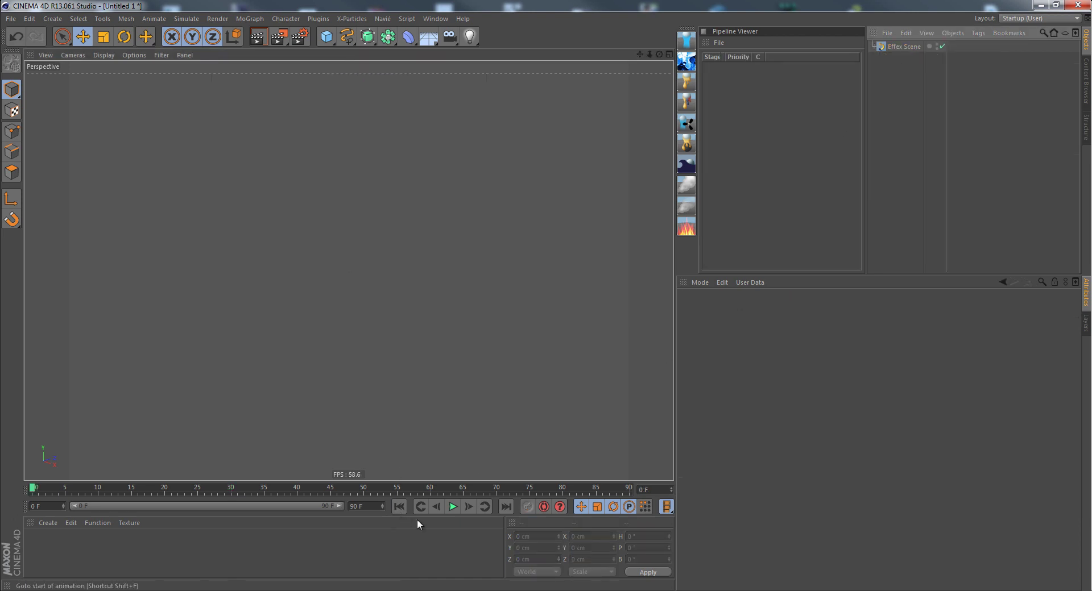
click(383, 18)
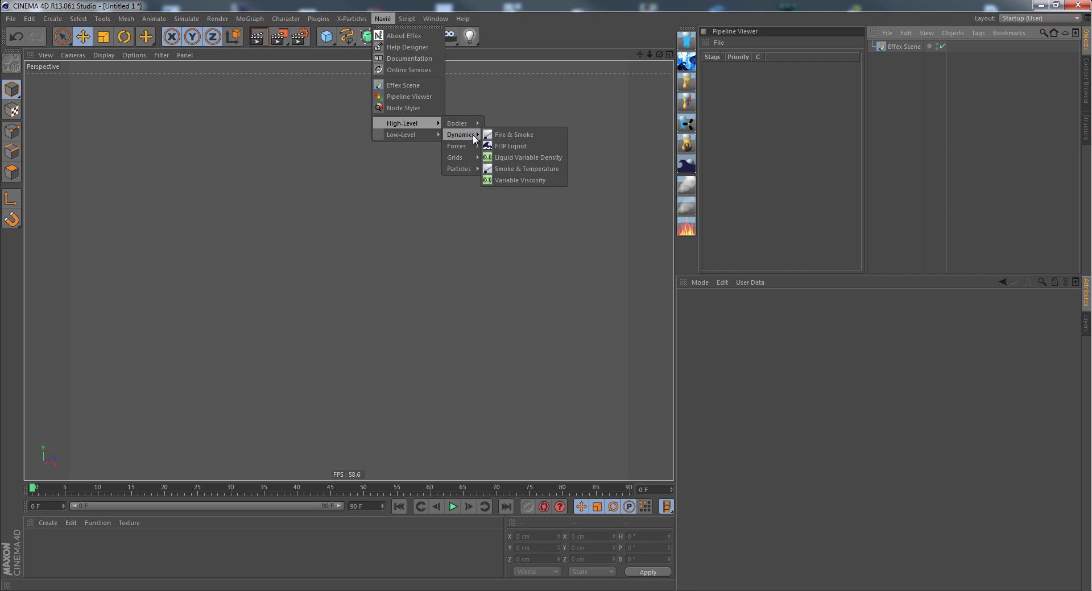
click(410, 25)
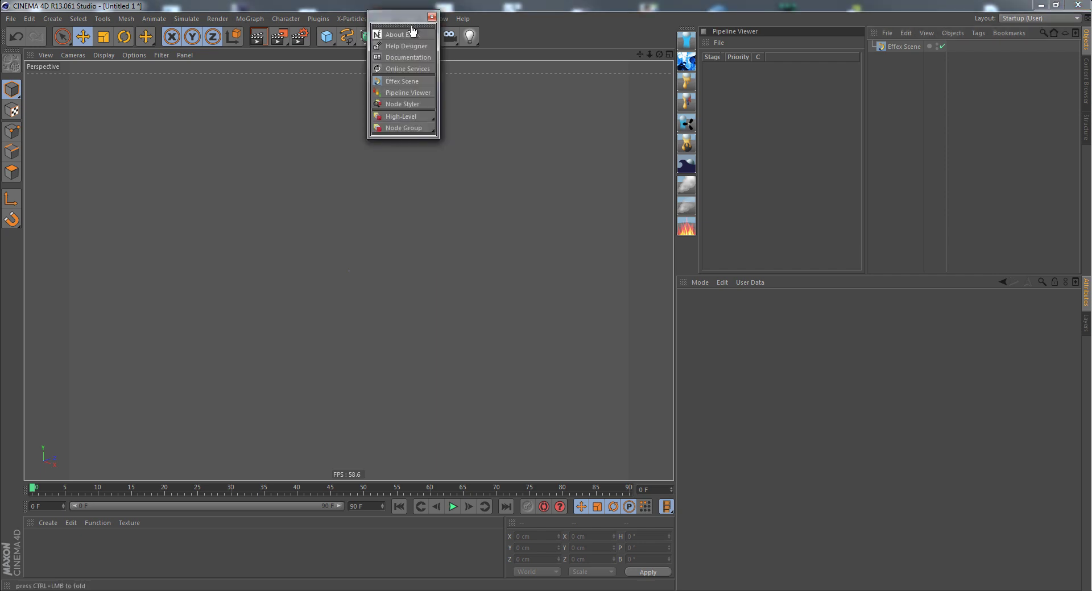
drag(403, 21, 418, 115)
- Create a High-Level FLIP Liquid node group under Effex Scene and show its Parameters
click(426, 209)
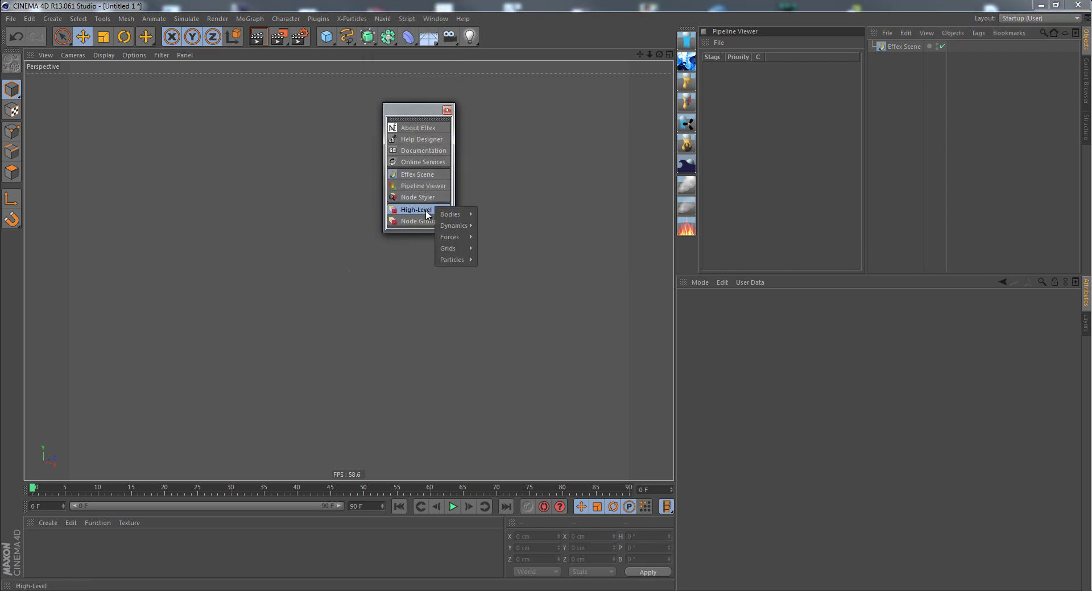
mouse_move(455, 226)
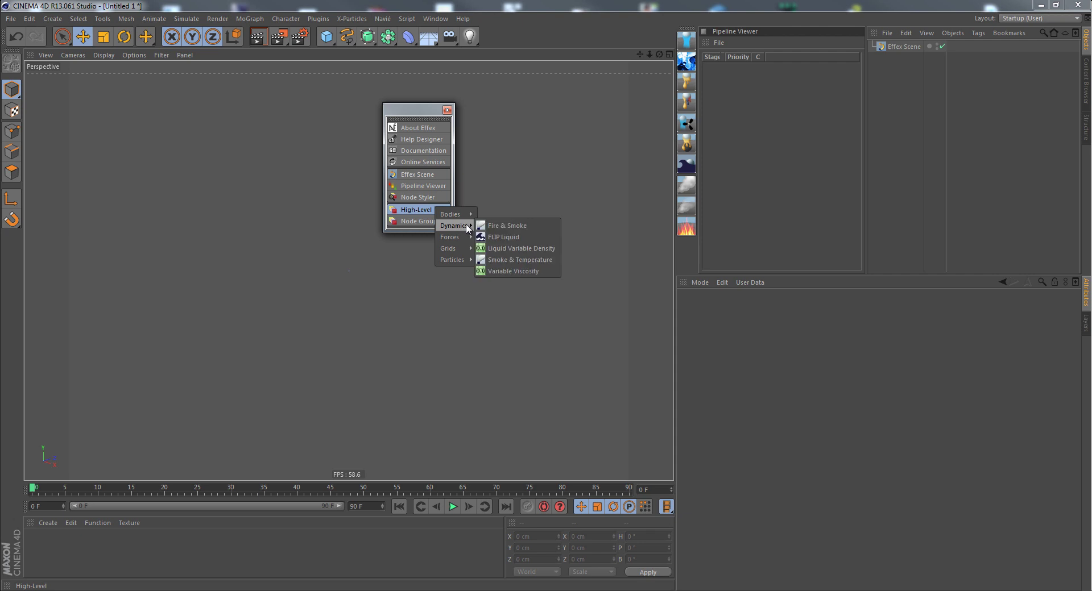
click(537, 243)
drag(898, 50, 899, 58)
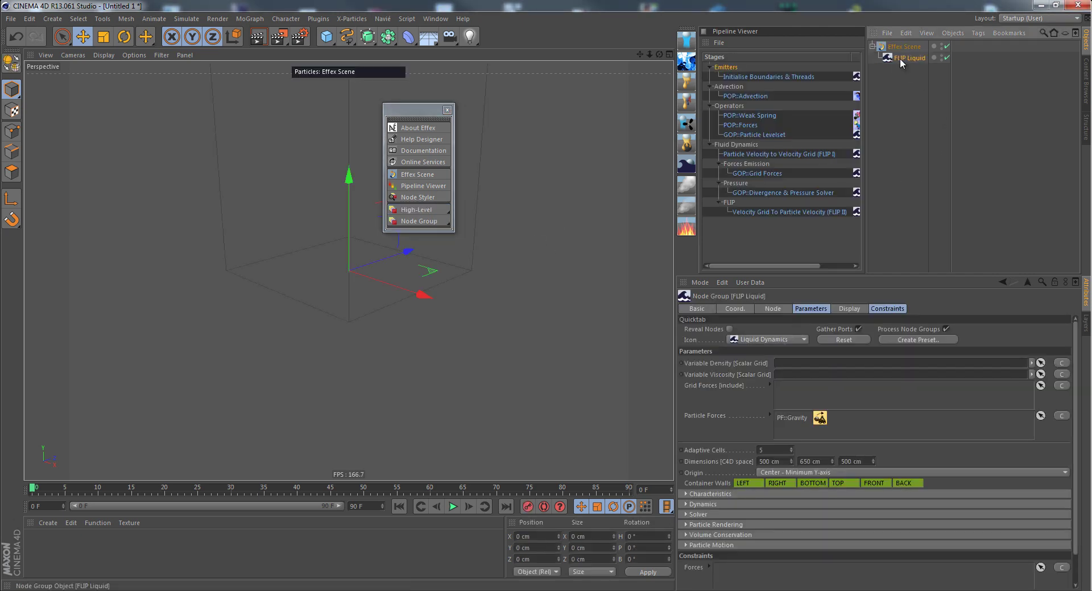
click(819, 308)
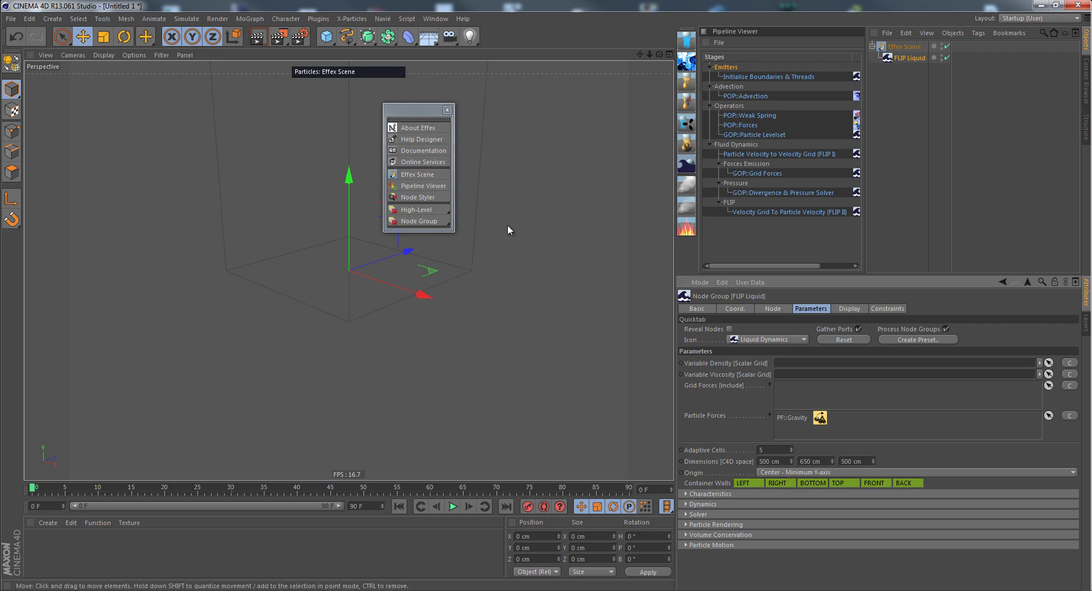
- Add a High-Level Volume Mesh with its sphere inside Effex Scene
click(417, 210)
mouse_move(468, 215)
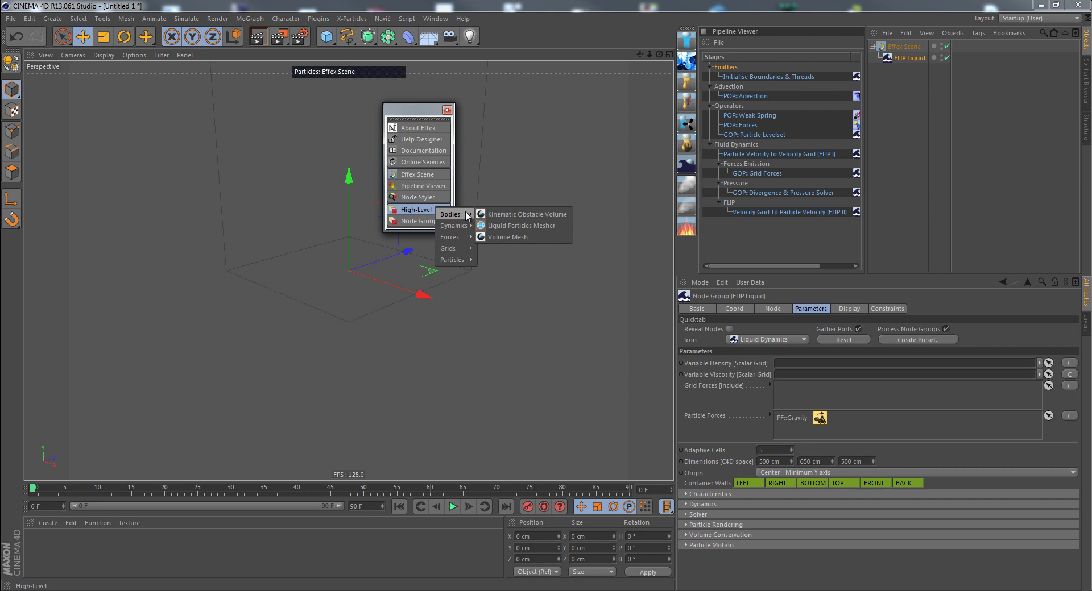
click(530, 237)
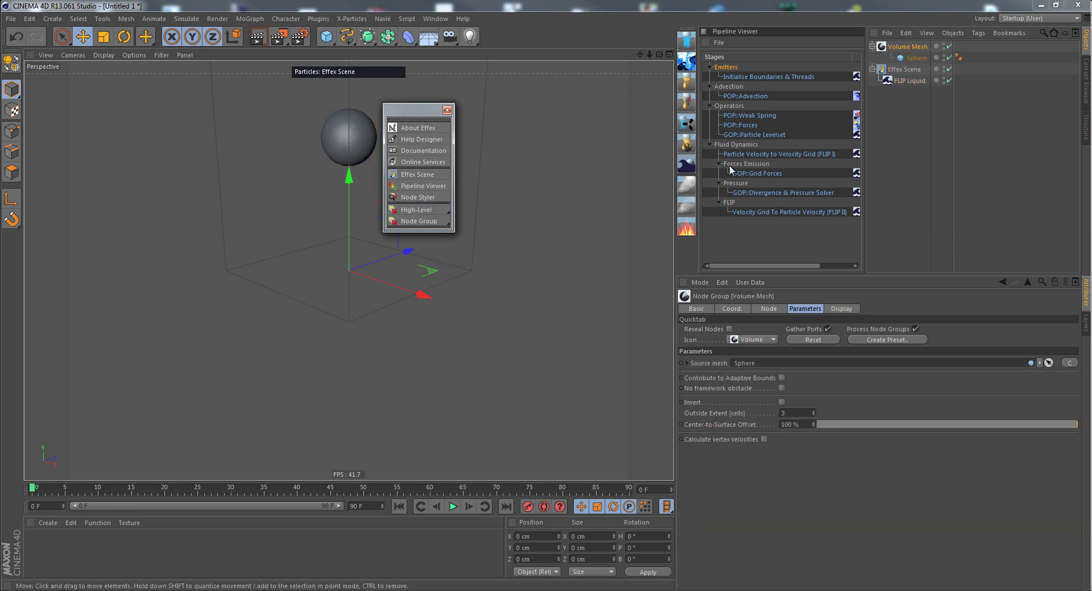
drag(899, 47, 901, 71)
click(879, 58)
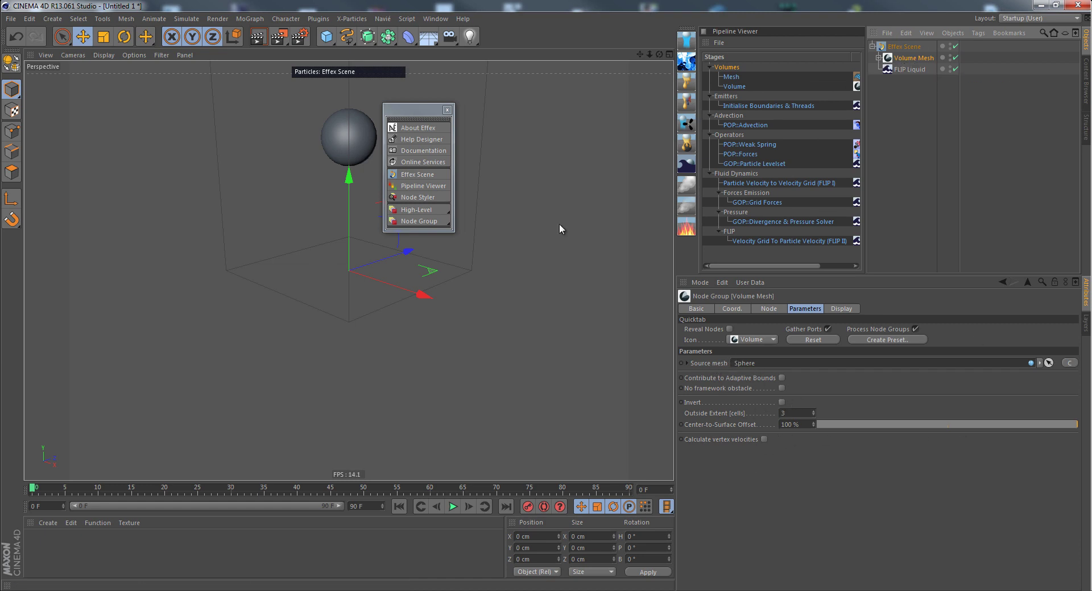
- Add a Liquid Particle Emitter node group as a child of Effex Scene
click(427, 211)
mouse_move(467, 244)
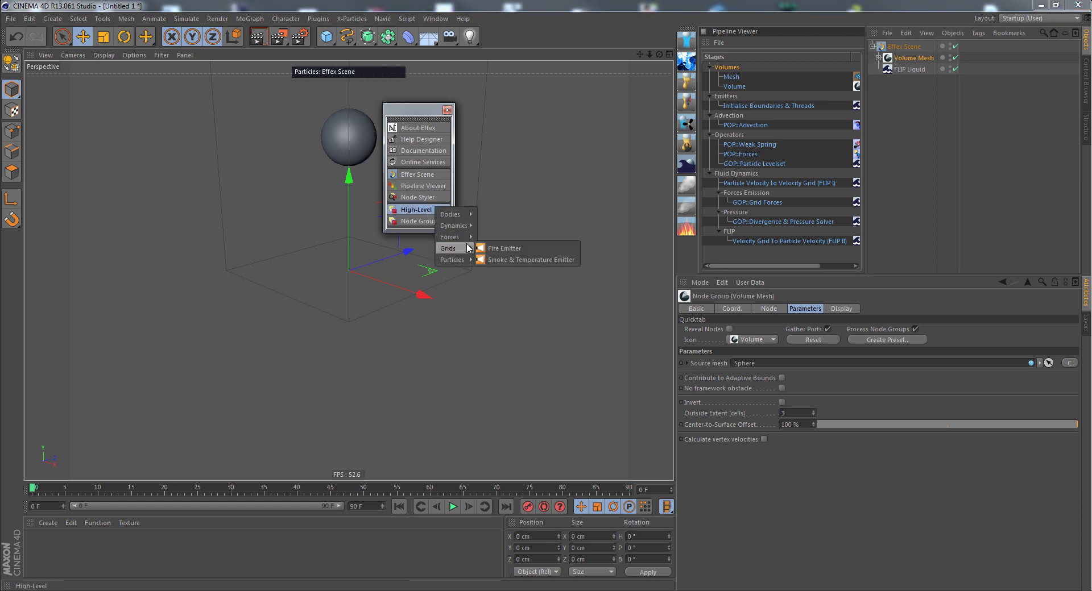
mouse_move(458, 261)
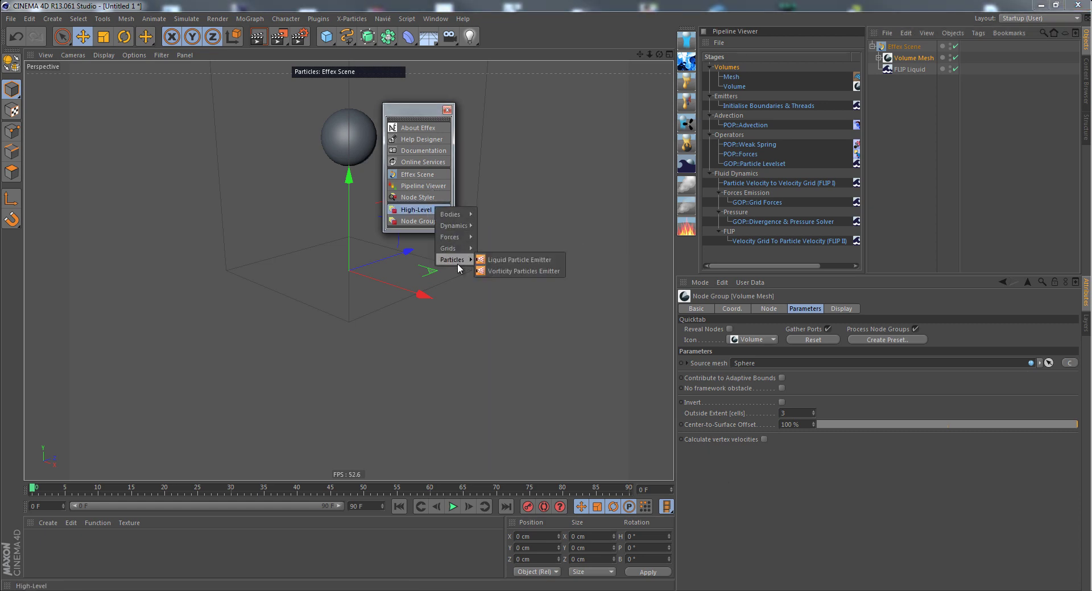
click(541, 261)
drag(908, 48, 909, 59)
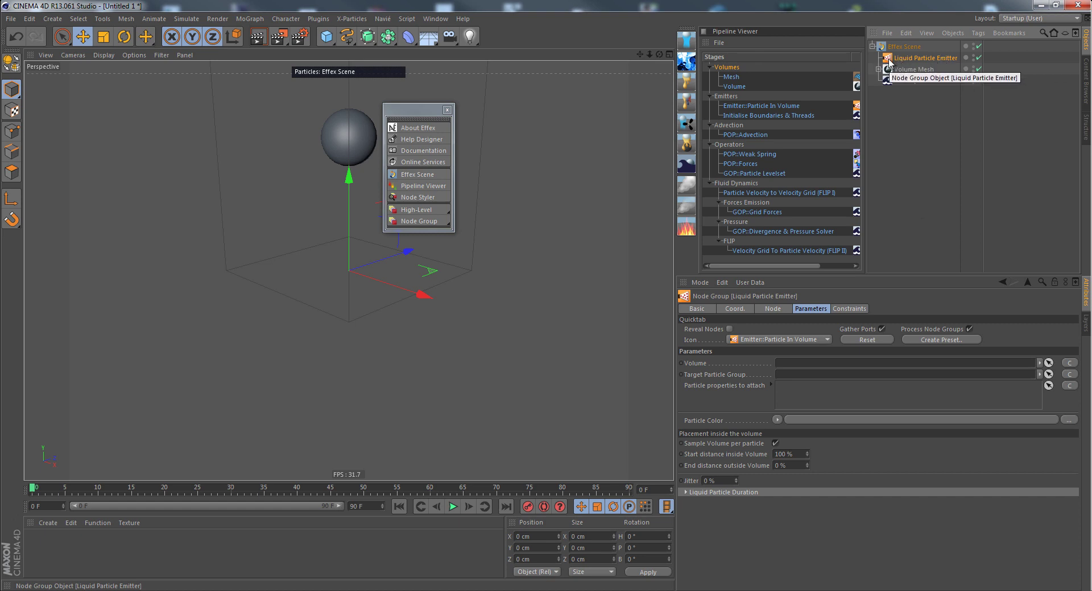
- Link the Volume as the emitter's source and Particle Group as its target
click(1069, 363)
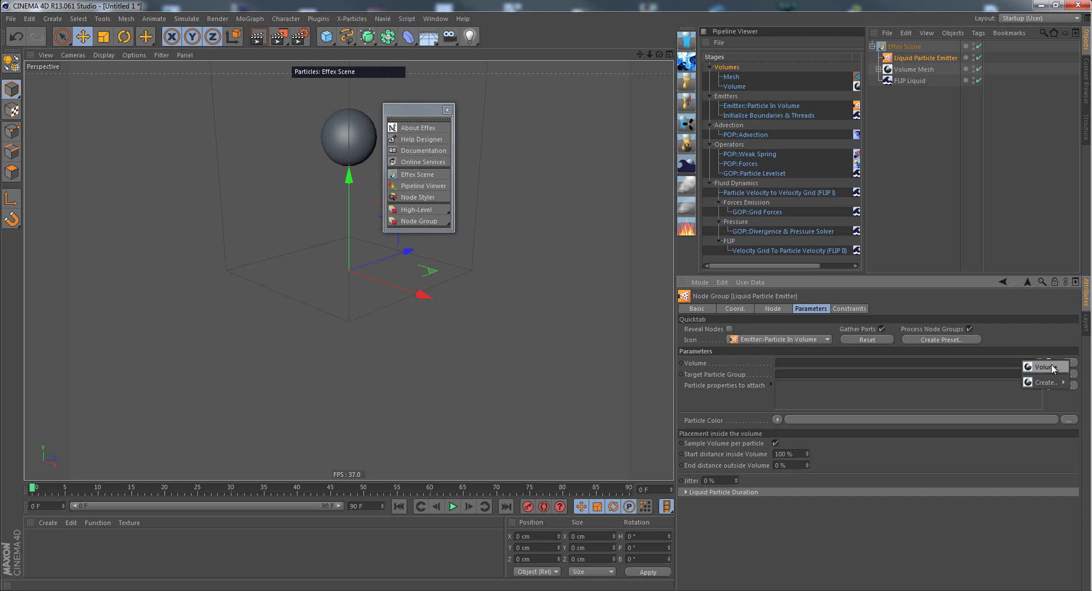
click(1058, 369)
click(1069, 374)
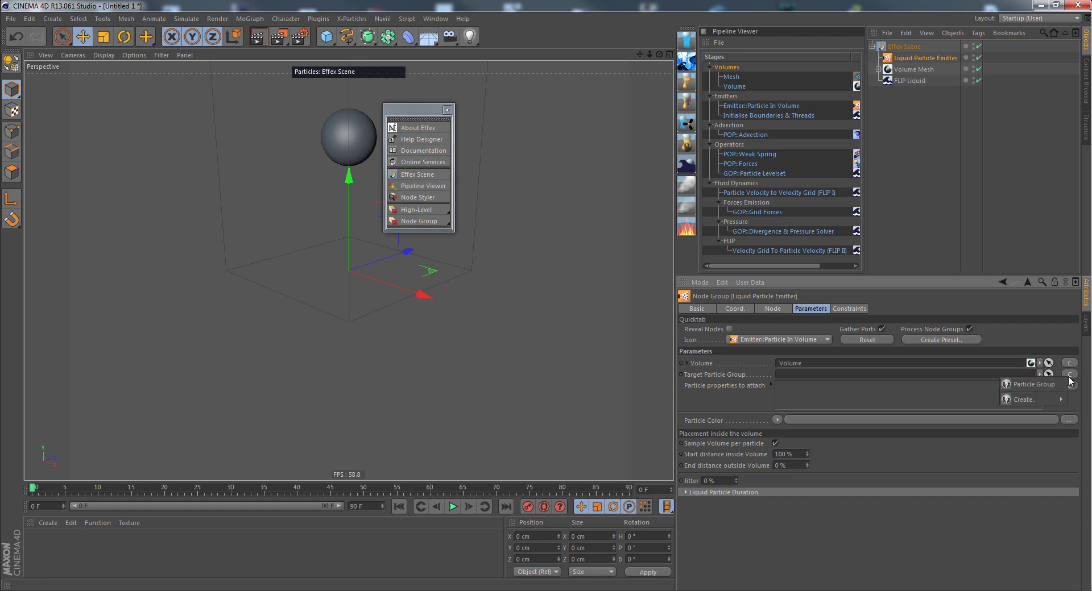
click(1024, 382)
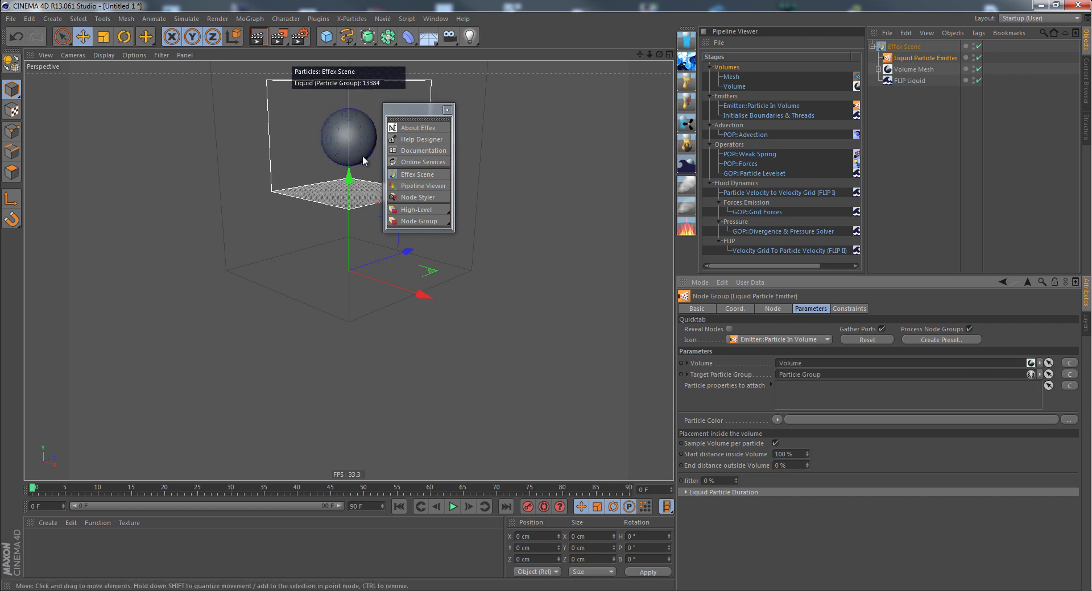
- Play the liquid simulation to about frame 50, rewind to frame 0, and select Effex Scene
drag(415, 118, 547, 111)
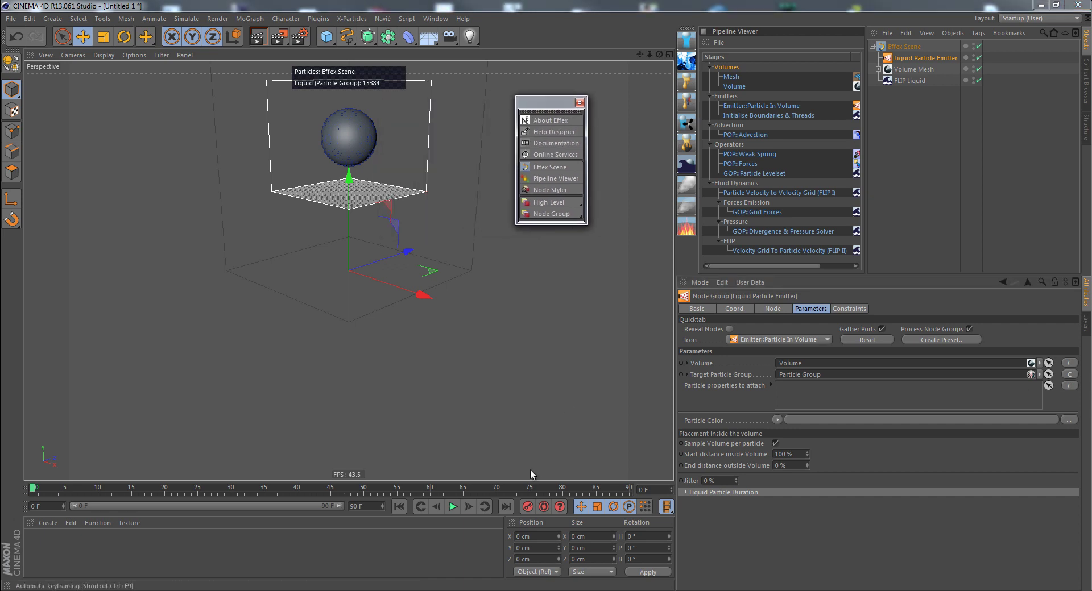
click(454, 506)
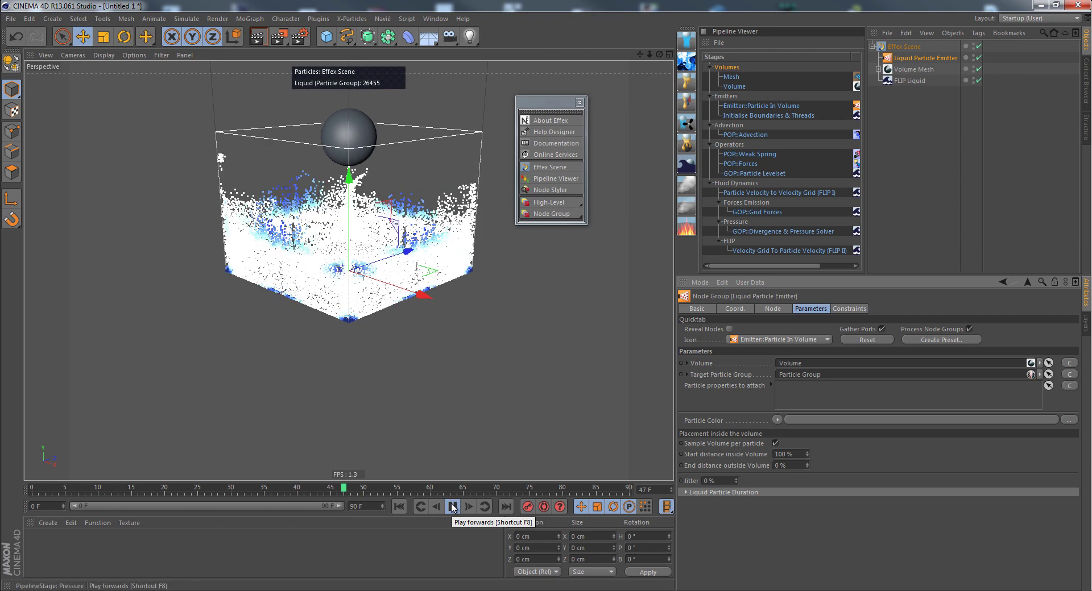
click(453, 506)
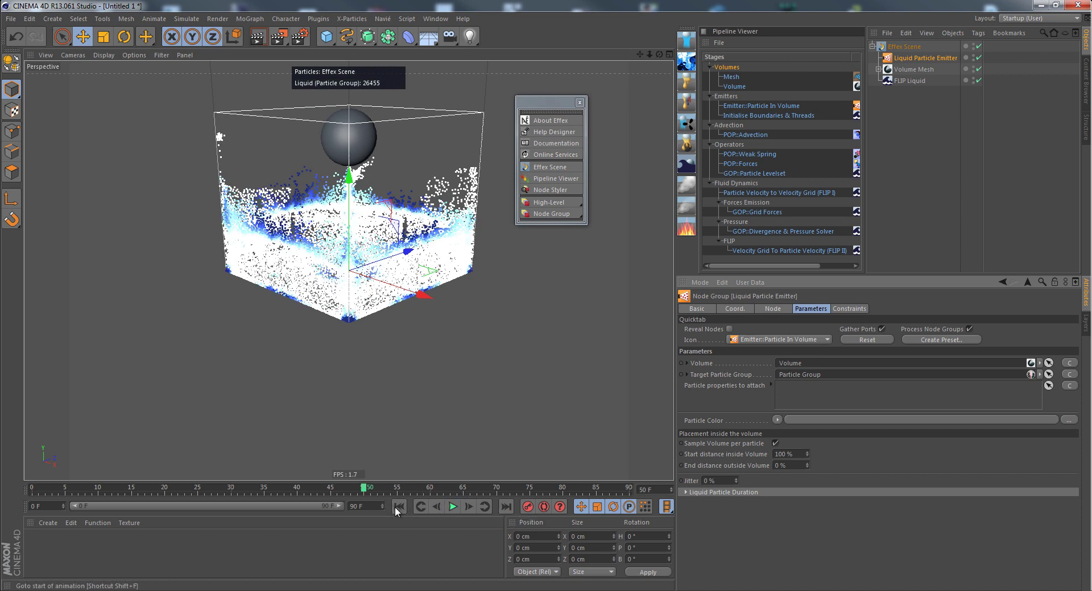
click(399, 507)
click(900, 49)
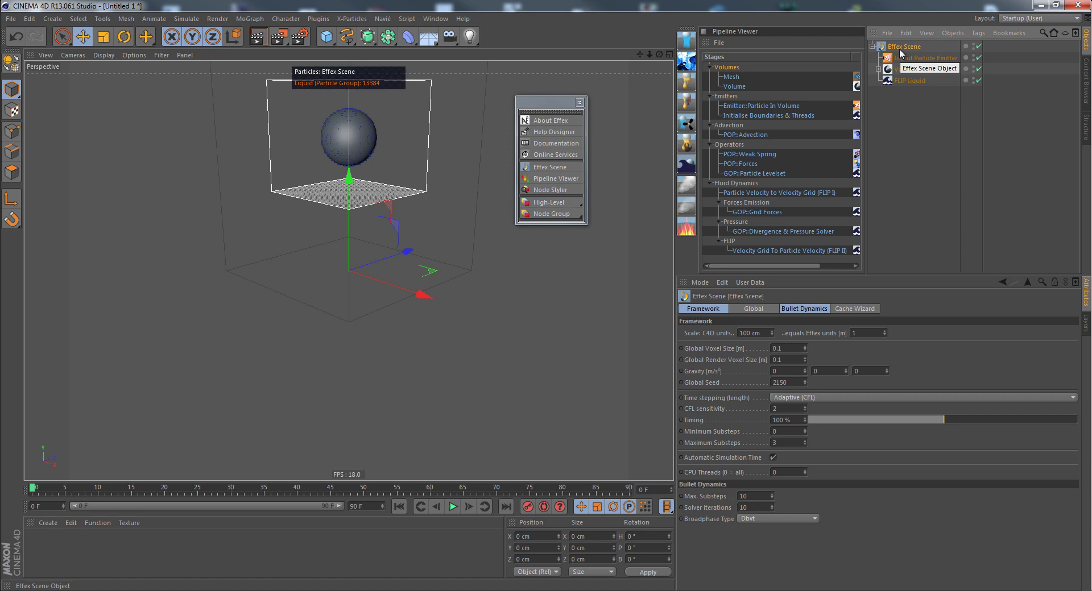
- Close the Effex palette, add a Navié Low-Level Node Group, and nest Effex Scene inside it
click(551, 215)
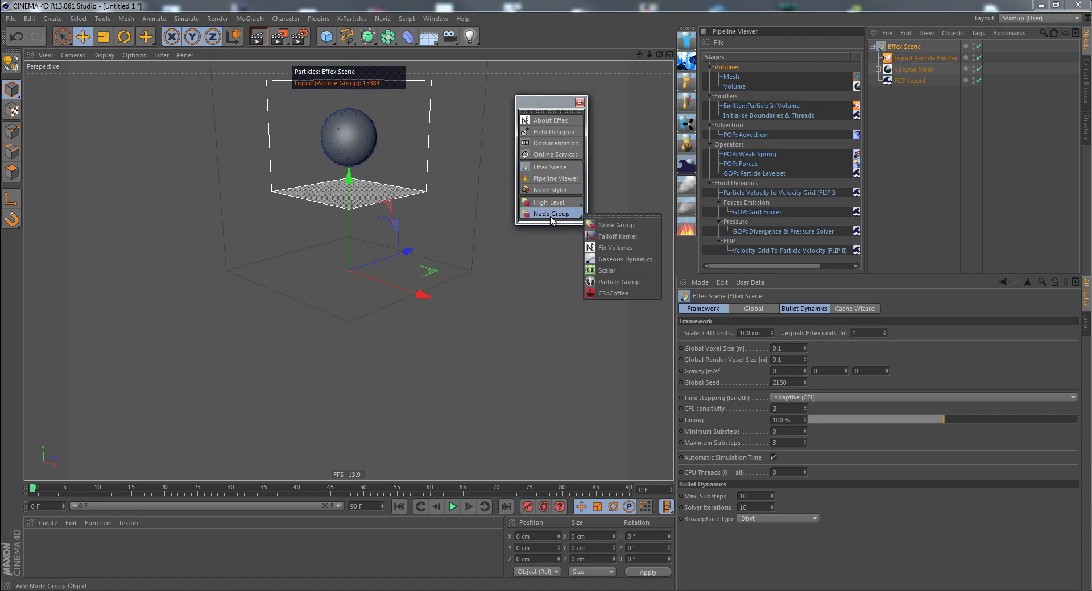
click(580, 103)
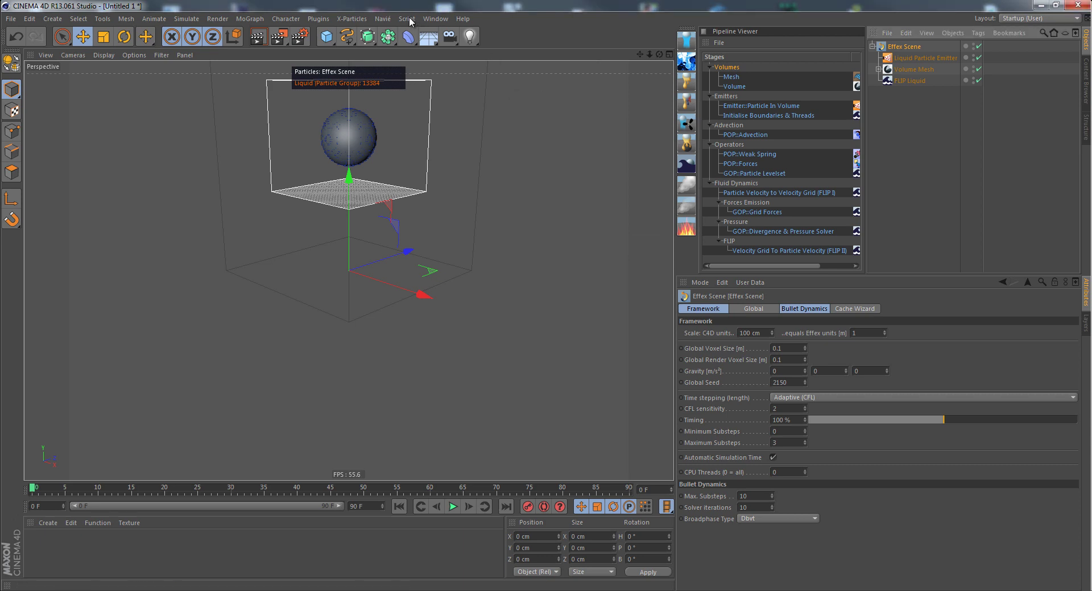
click(383, 19)
mouse_move(410, 136)
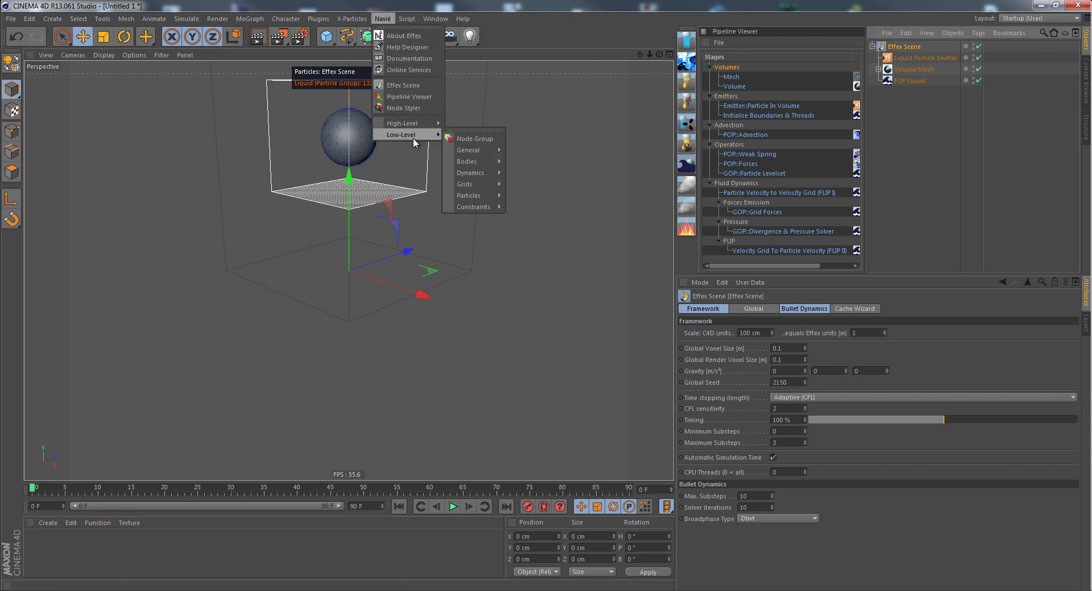
click(487, 138)
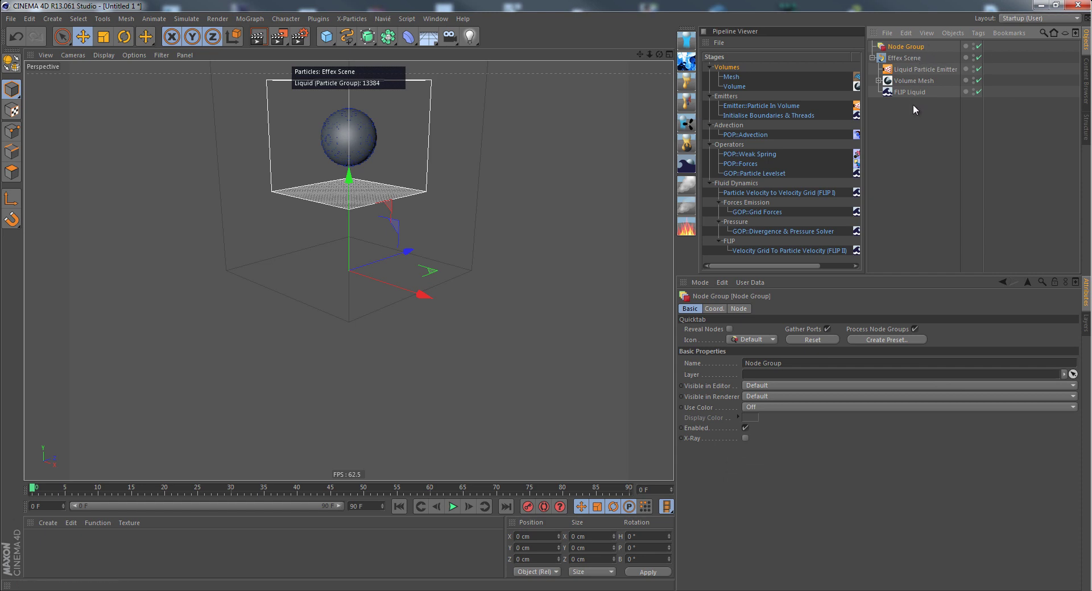
drag(902, 58, 904, 48)
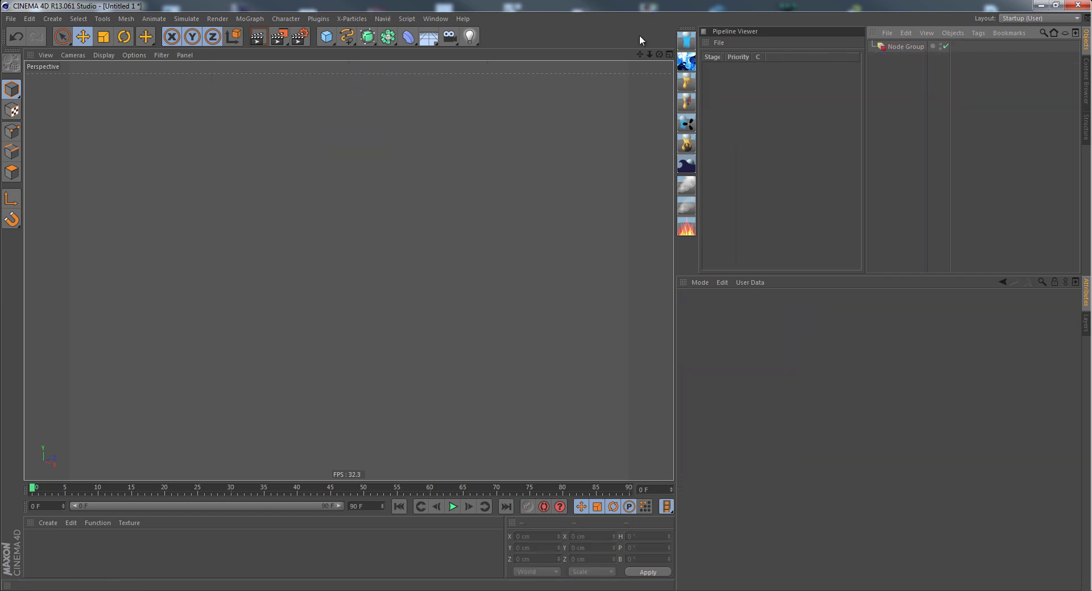
- Undo the nesting and move the Node Group inside Effex Scene instead
click(687, 38)
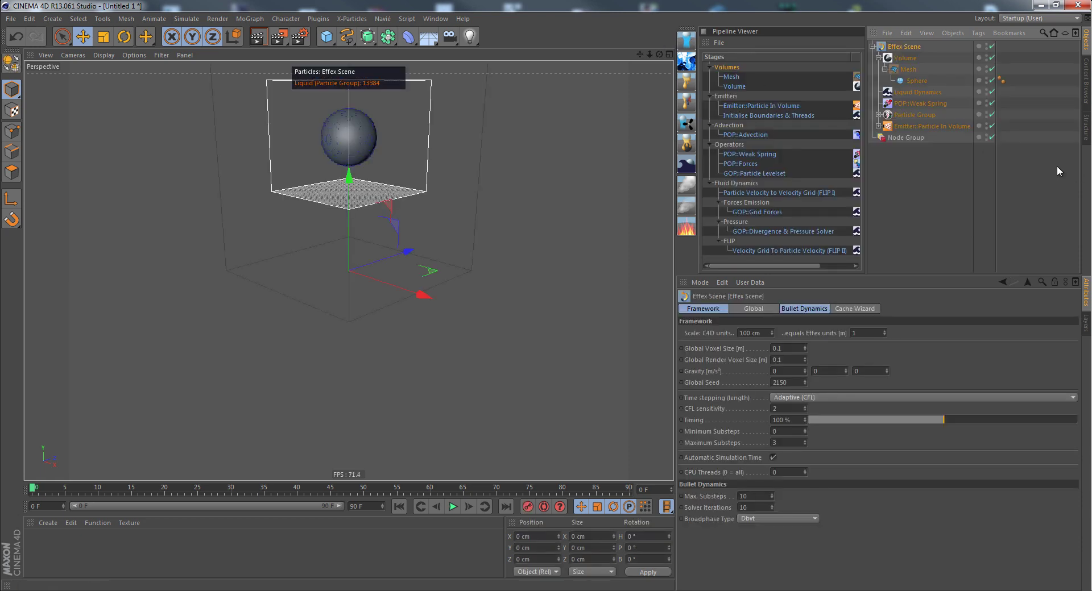
click(906, 139)
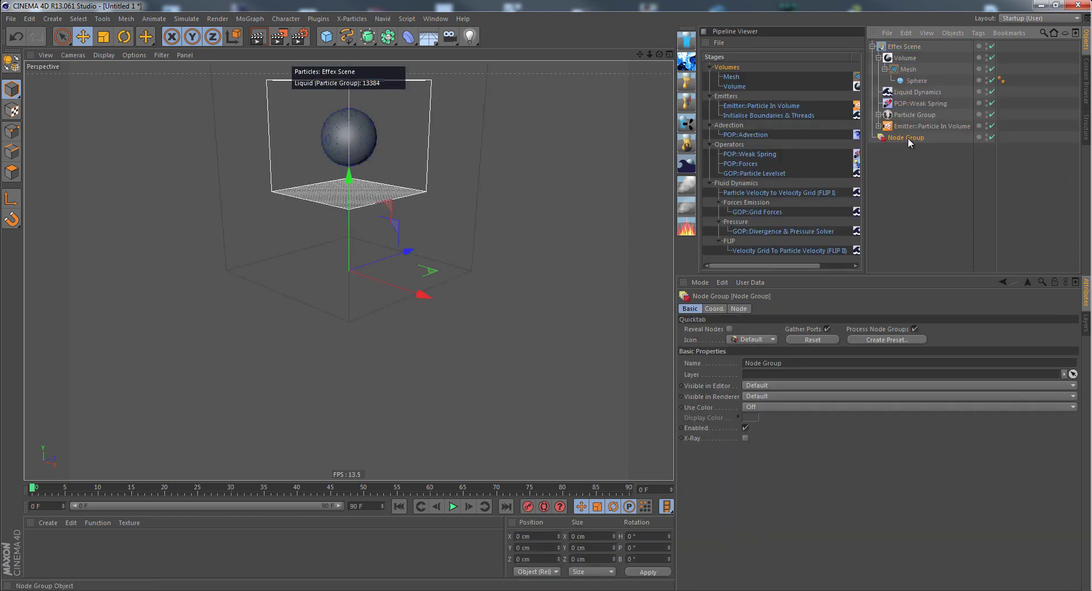
drag(908, 137, 911, 56)
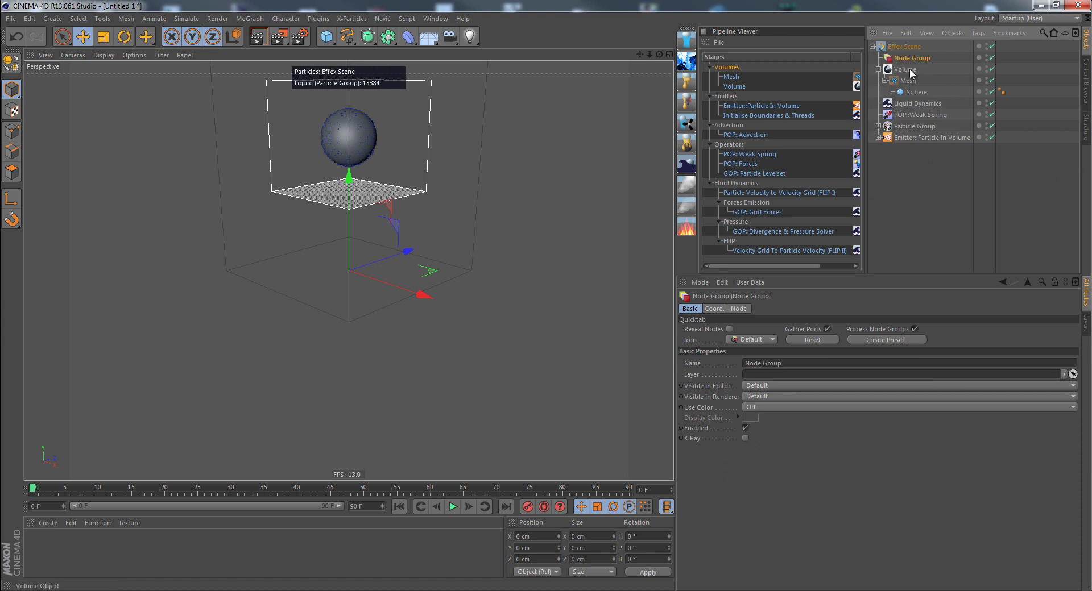
- Check the Volume and Mesh links, then drag Volume toward the Node Group
click(958, 70)
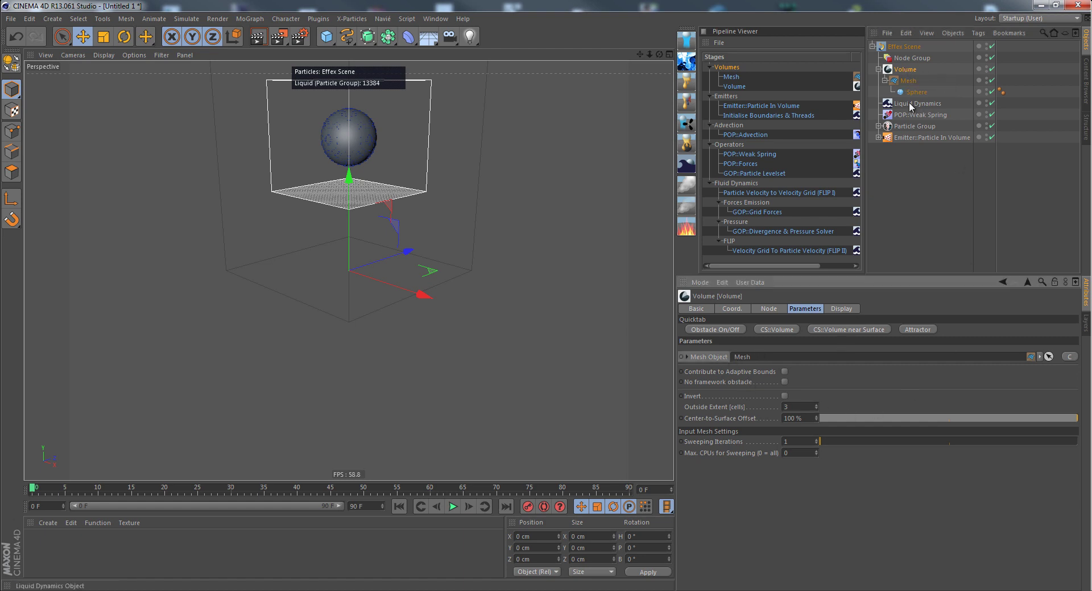
click(907, 81)
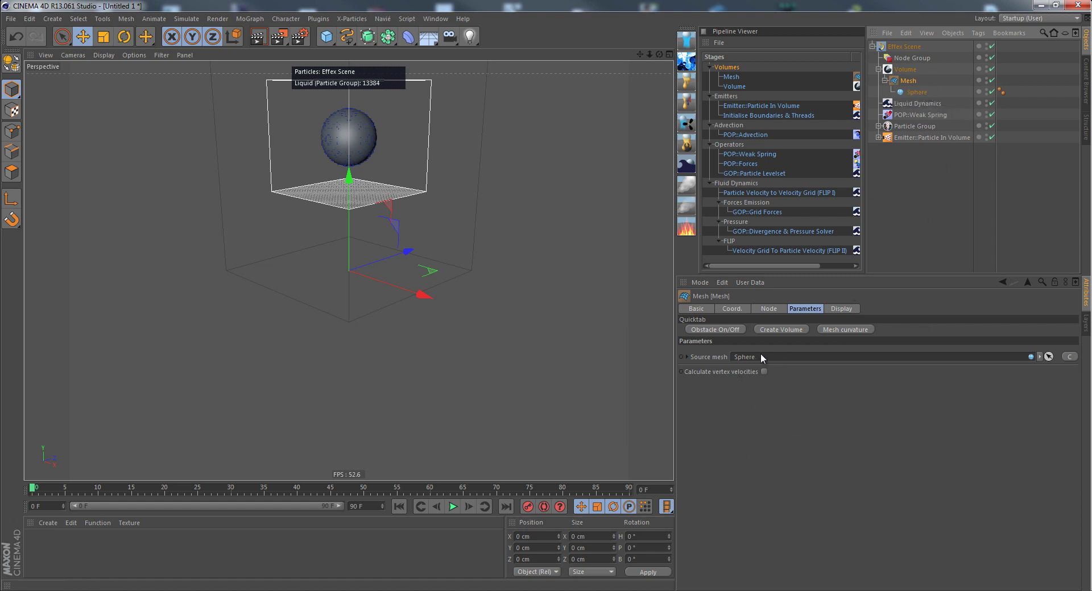
click(907, 83)
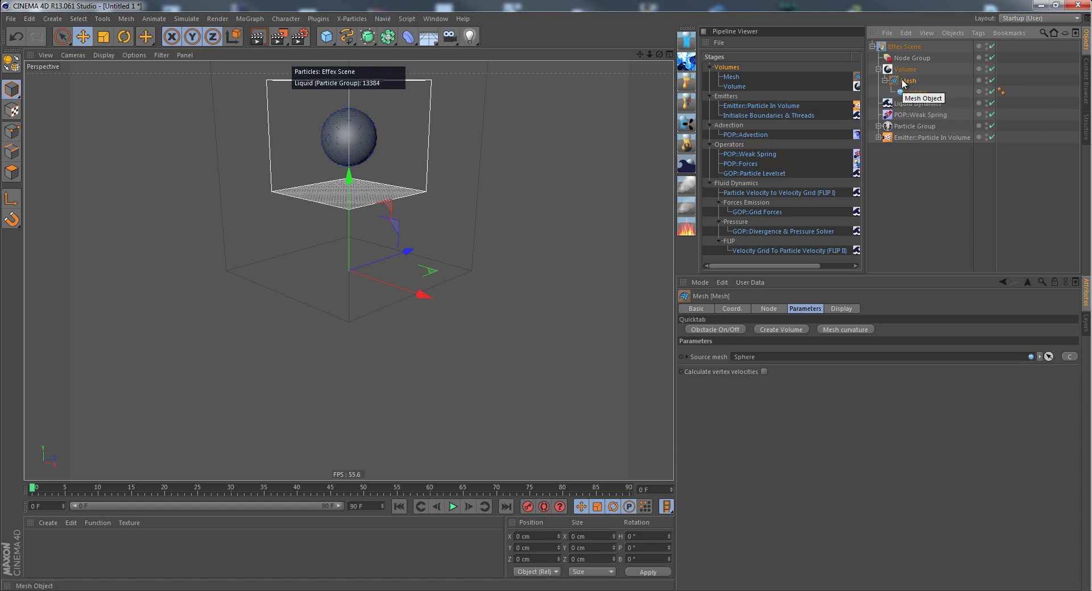
click(906, 70)
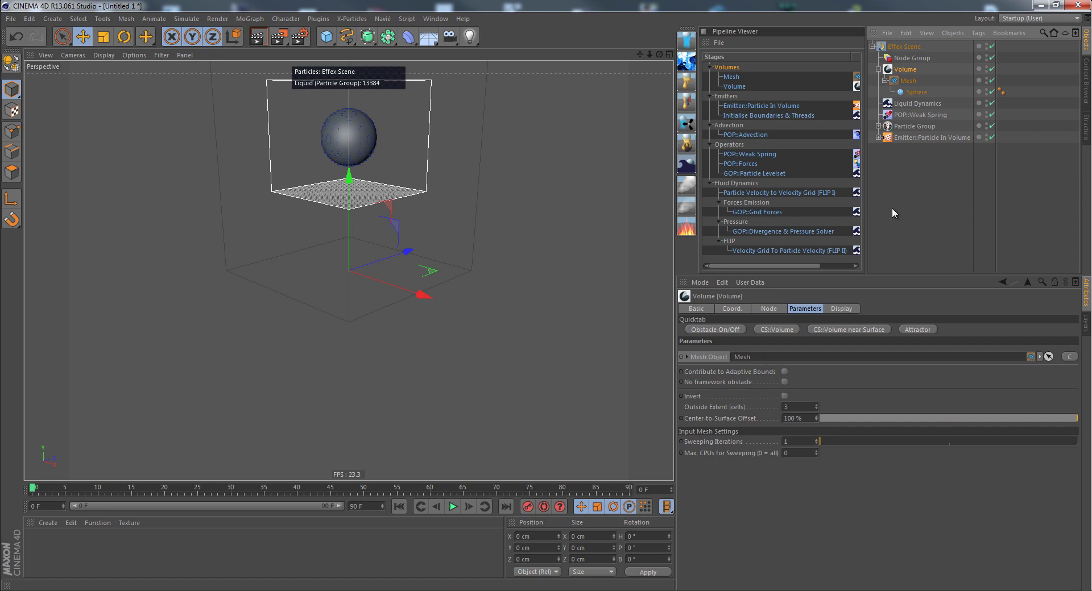
drag(904, 73, 906, 59)
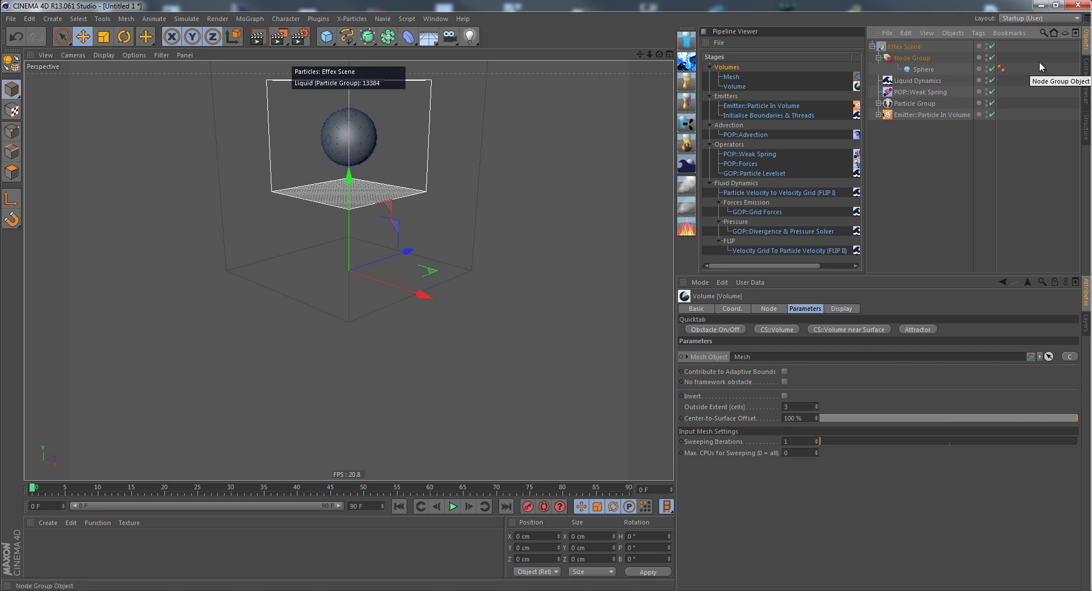
- Expand the Node Group's Volume, Mesh and Ports parameters, toggling Gather Ports off and back on
click(911, 59)
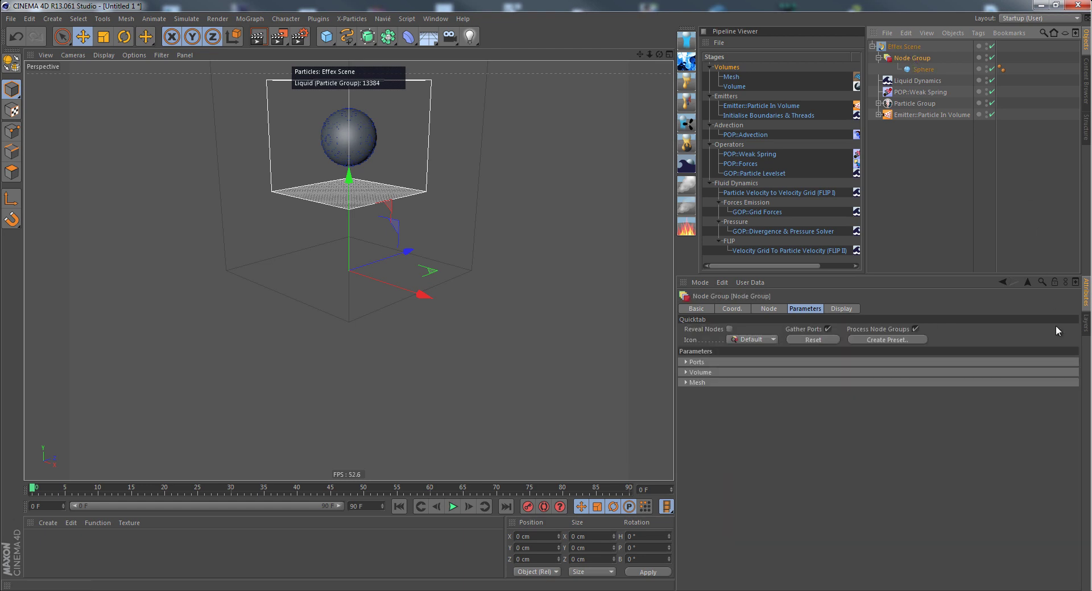
click(696, 372)
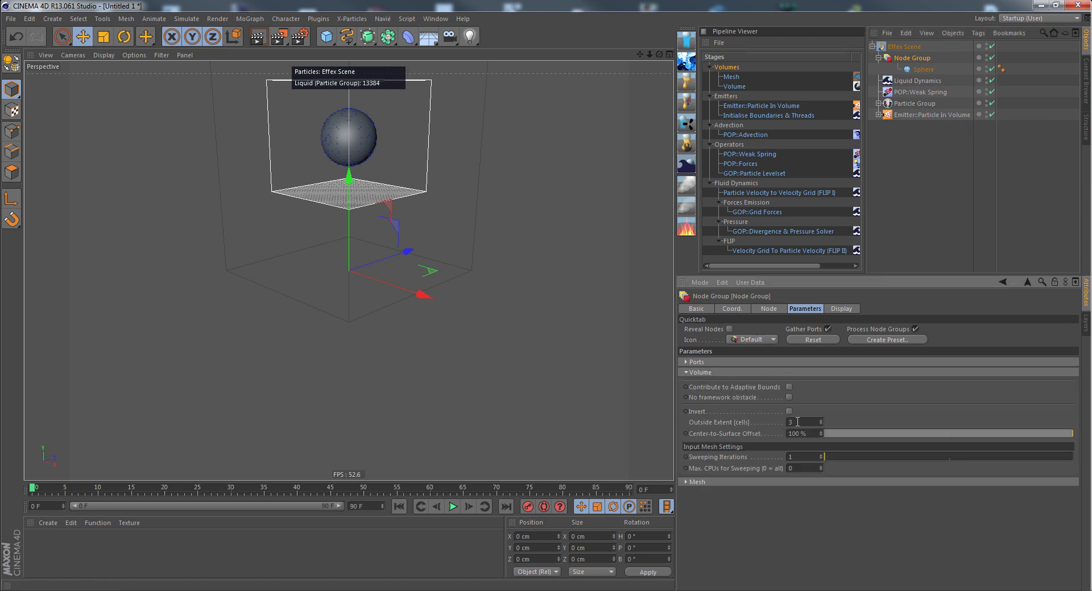
click(694, 482)
click(699, 362)
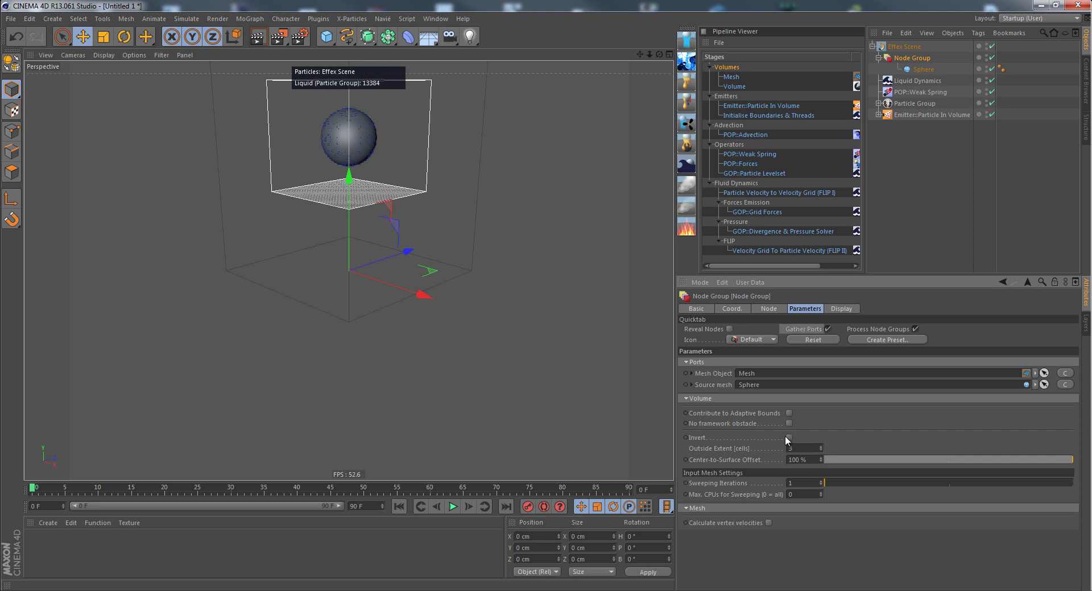
click(827, 329)
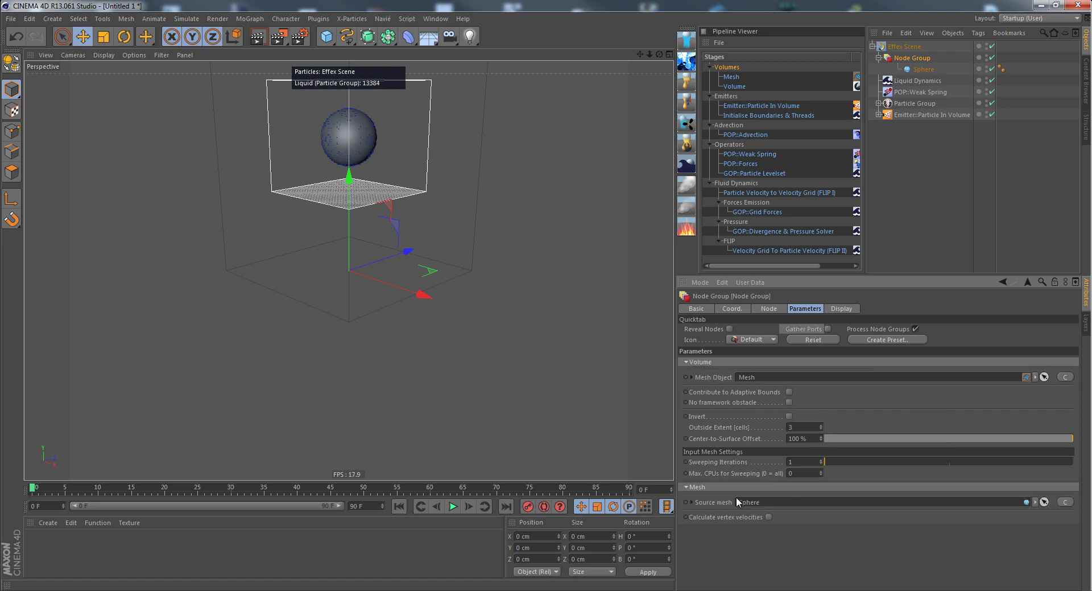
click(690, 362)
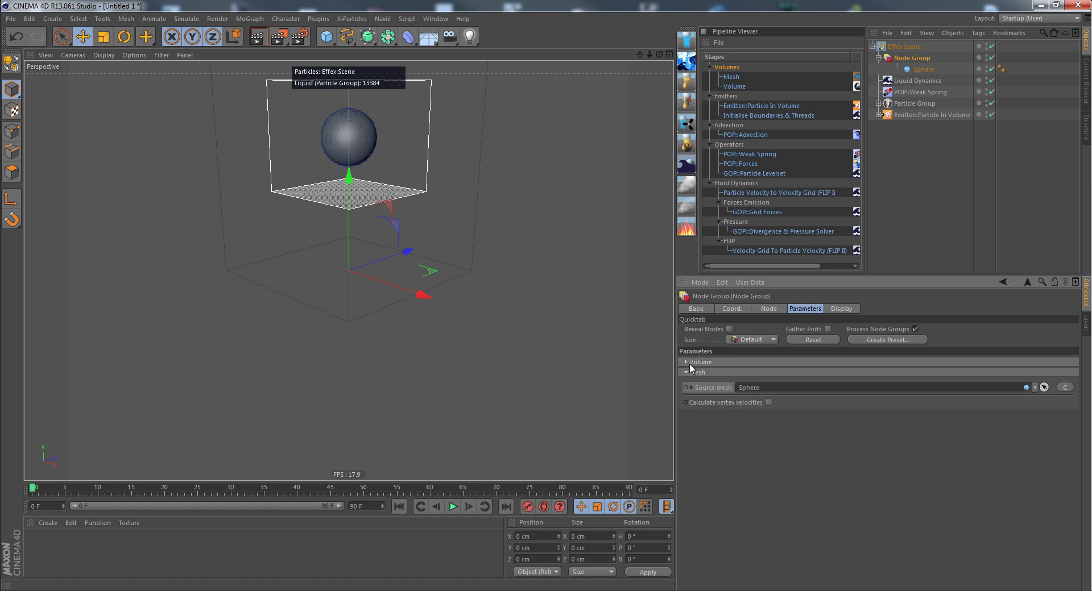
click(689, 363)
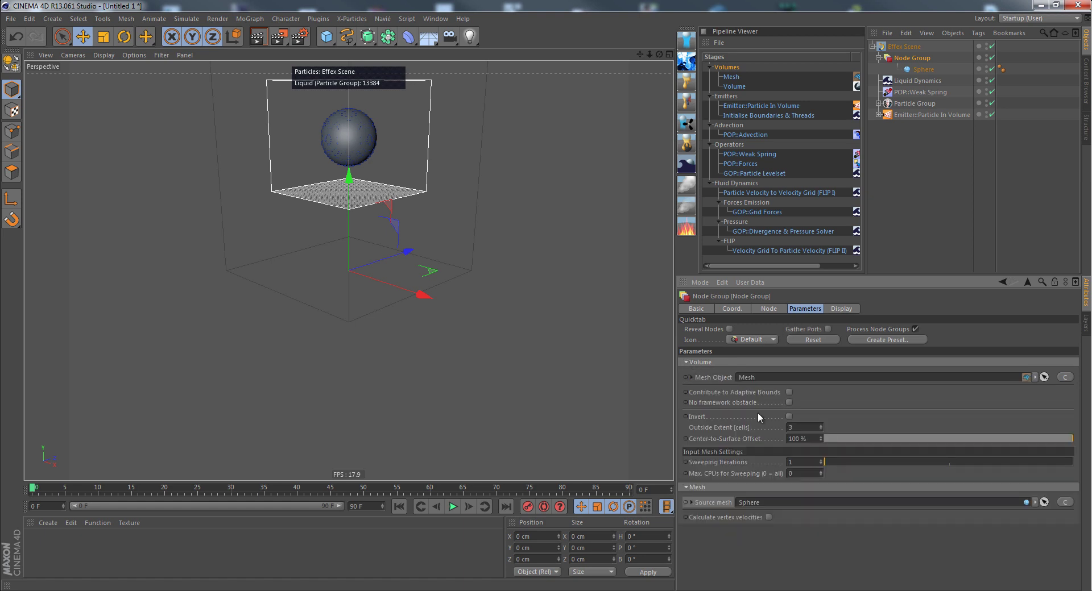
click(827, 329)
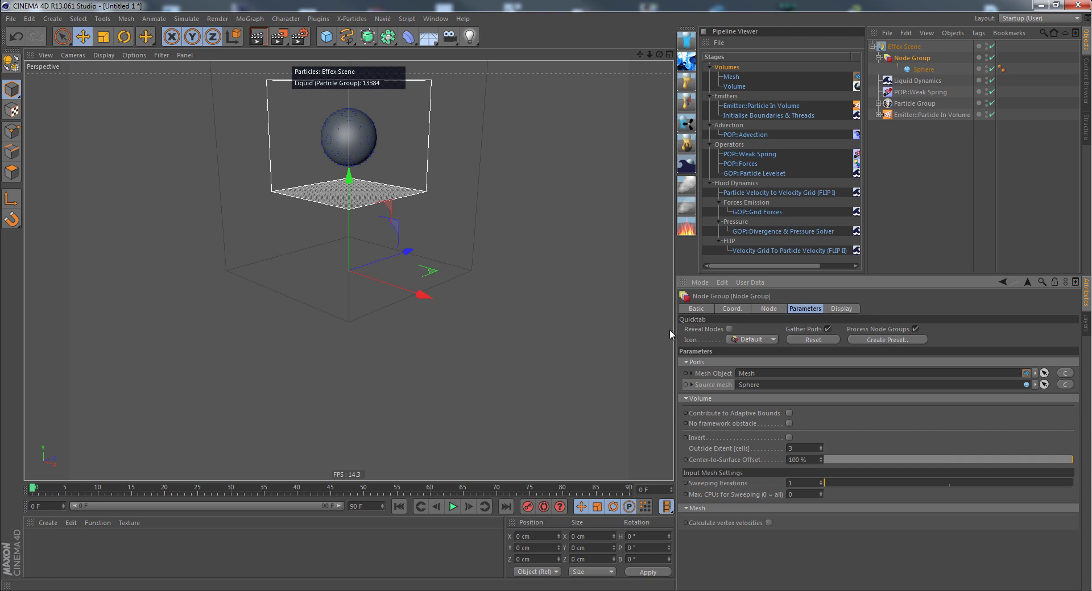
click(751, 340)
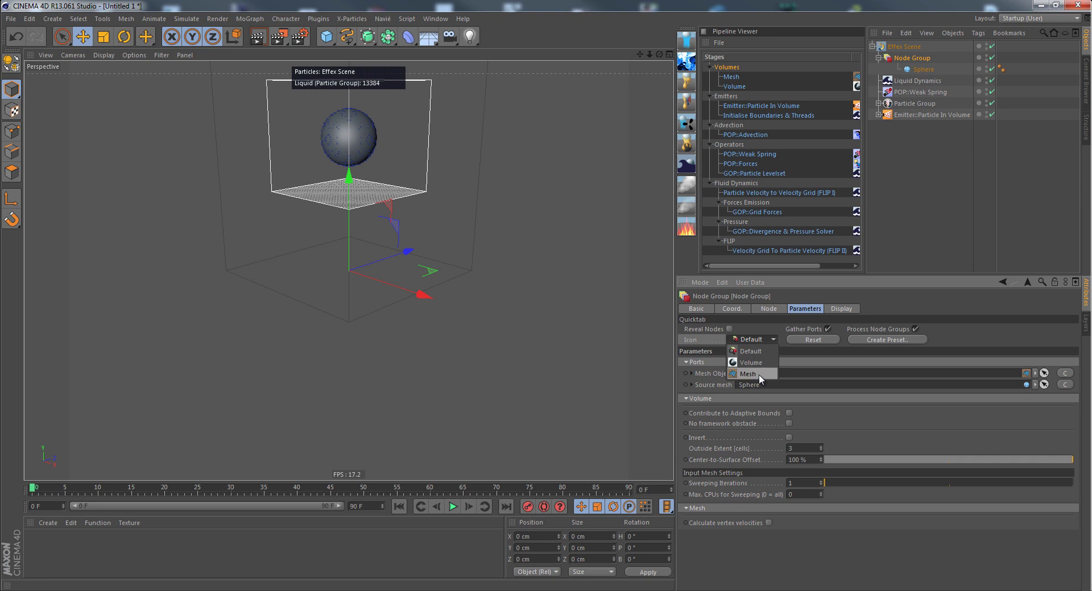
click(767, 363)
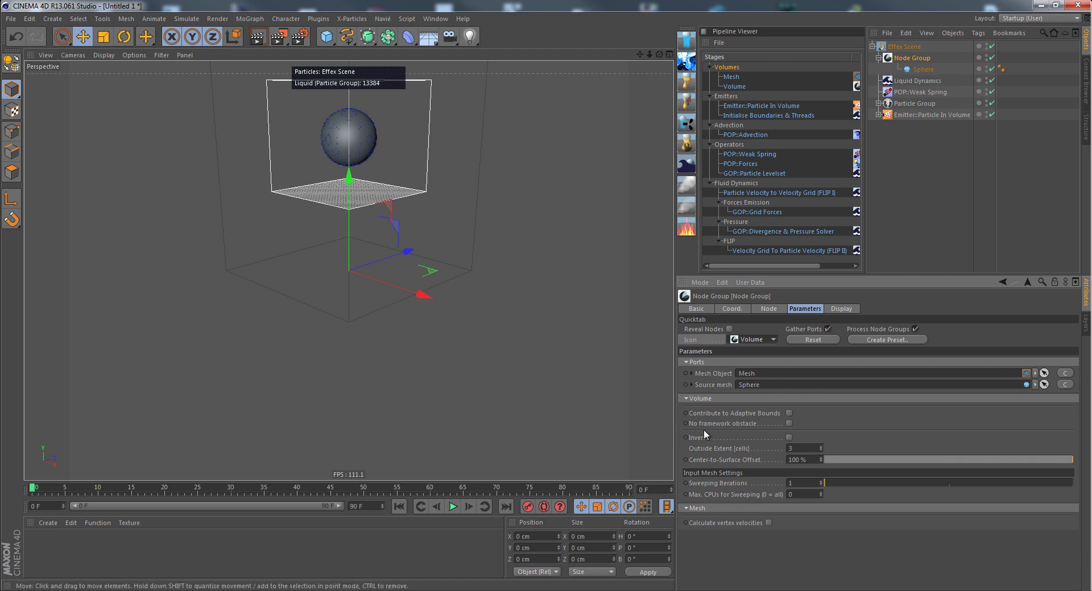
click(686, 399)
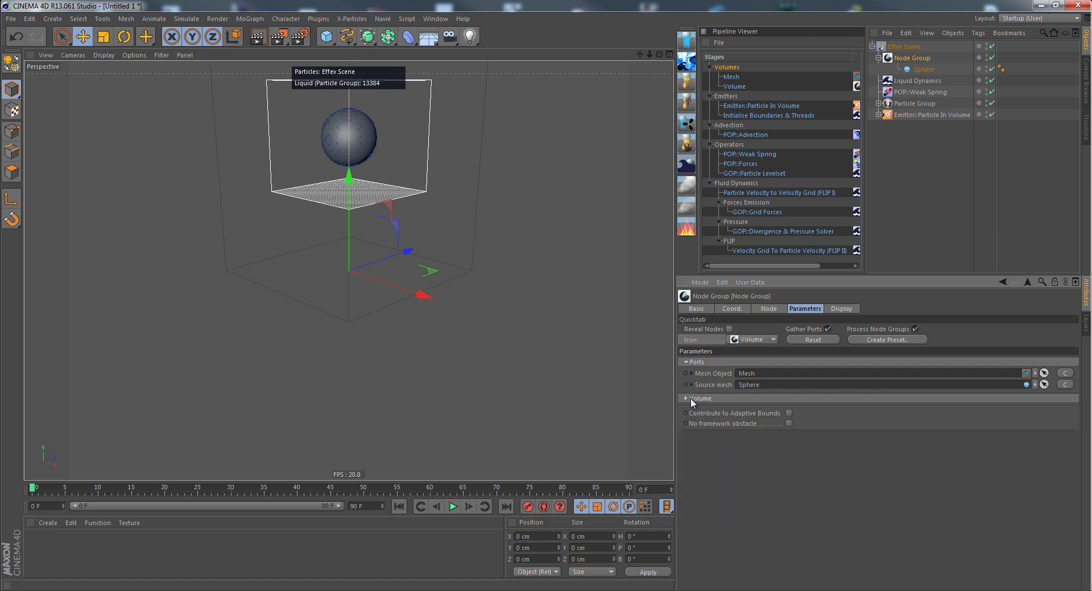
click(686, 363)
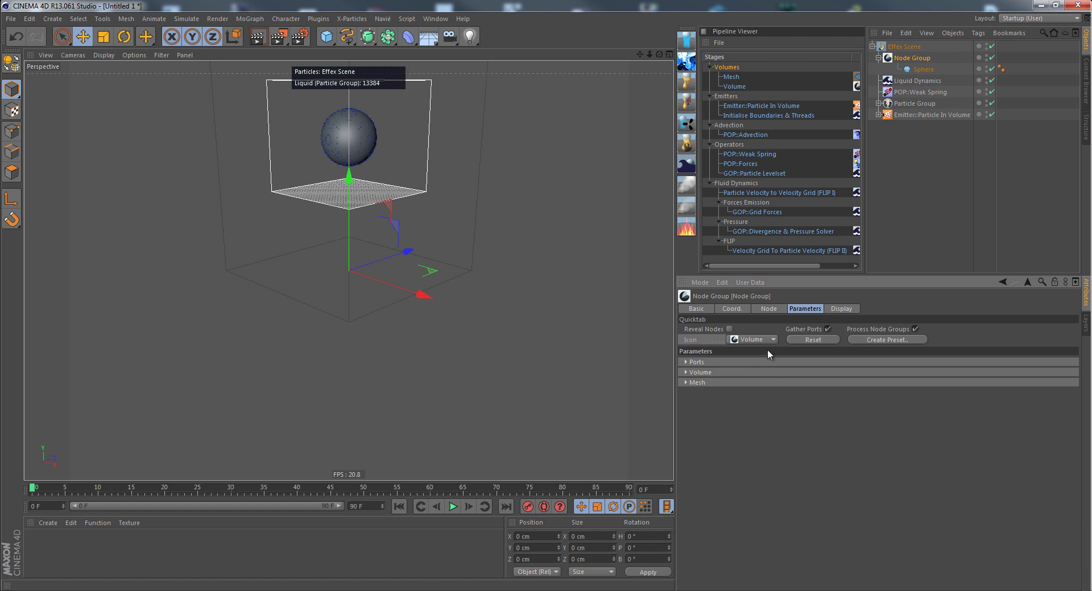
click(836, 309)
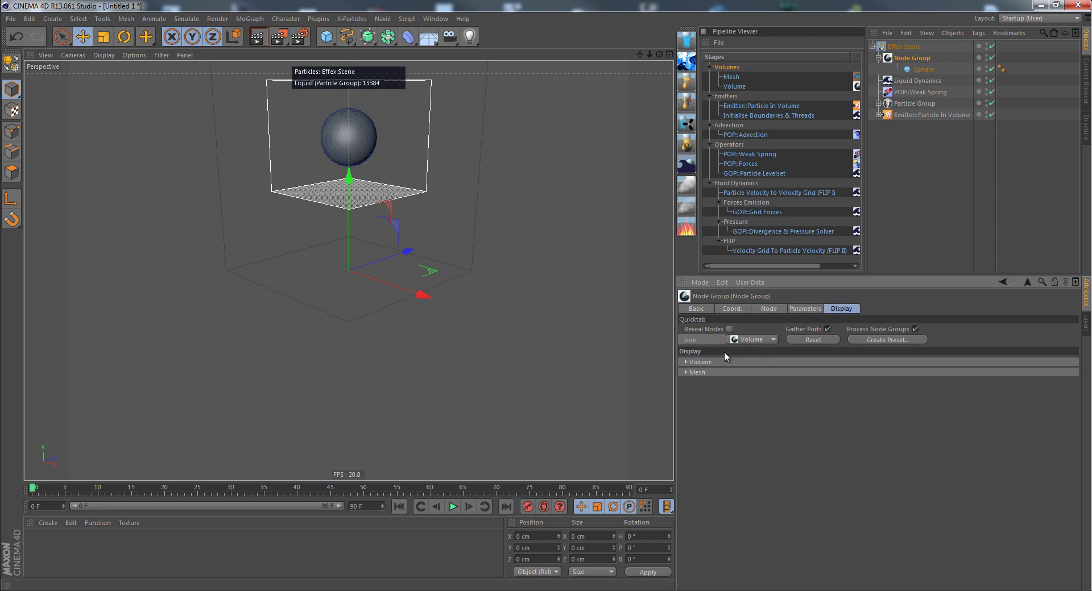
click(708, 361)
click(708, 361)
click(710, 363)
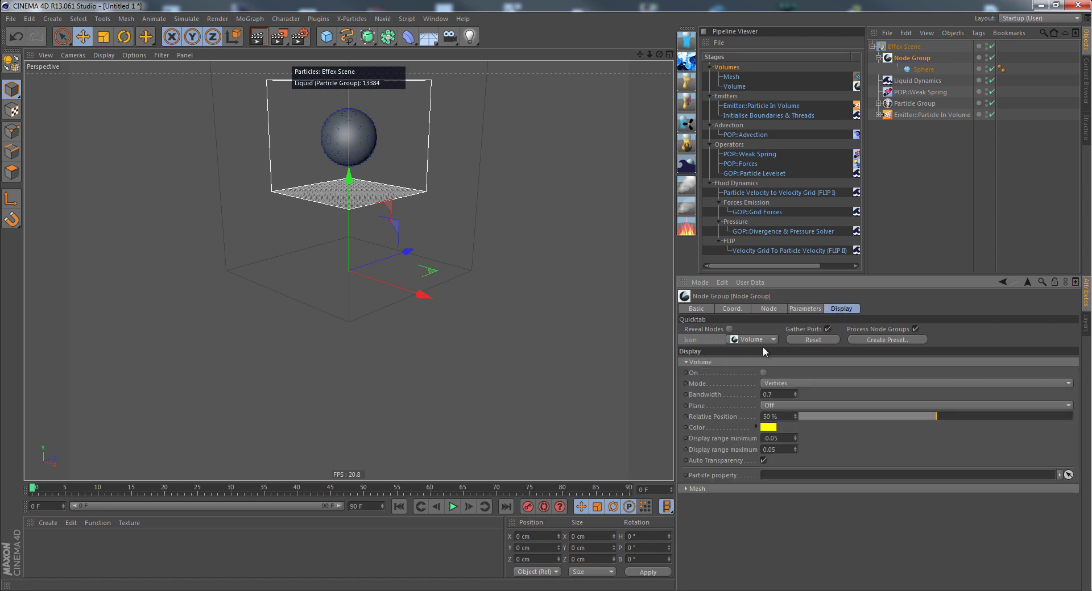
click(691, 361)
click(690, 362)
click(699, 488)
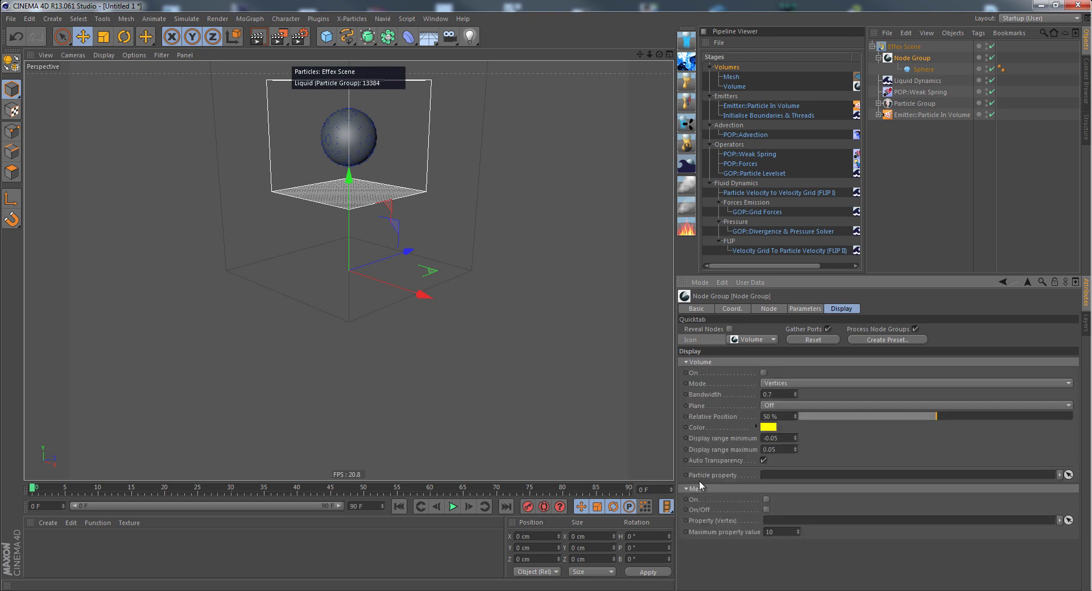
click(701, 363)
click(707, 373)
click(793, 308)
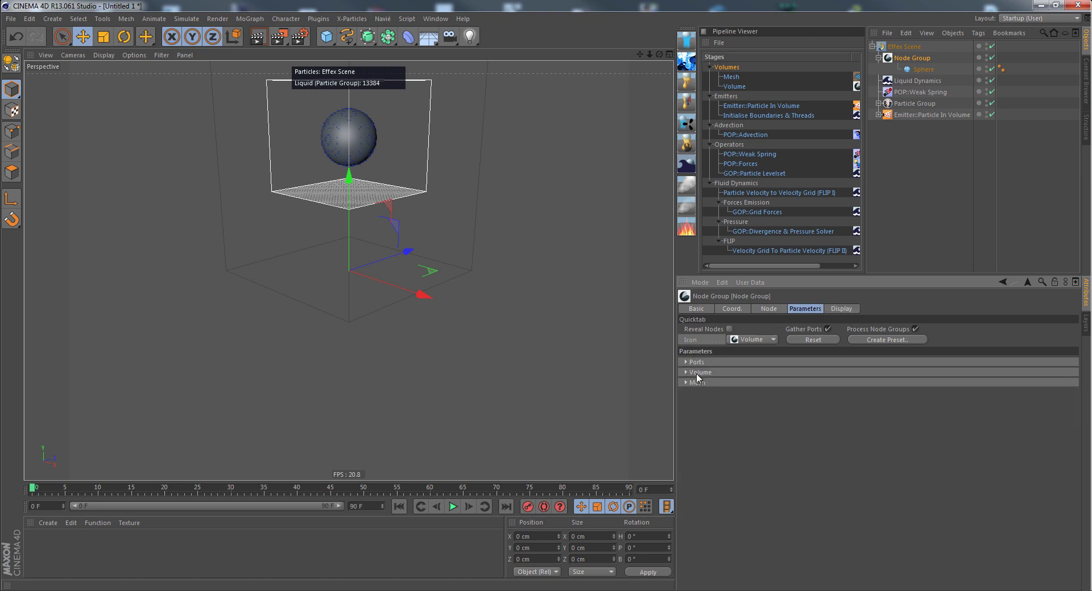
click(734, 373)
click(732, 362)
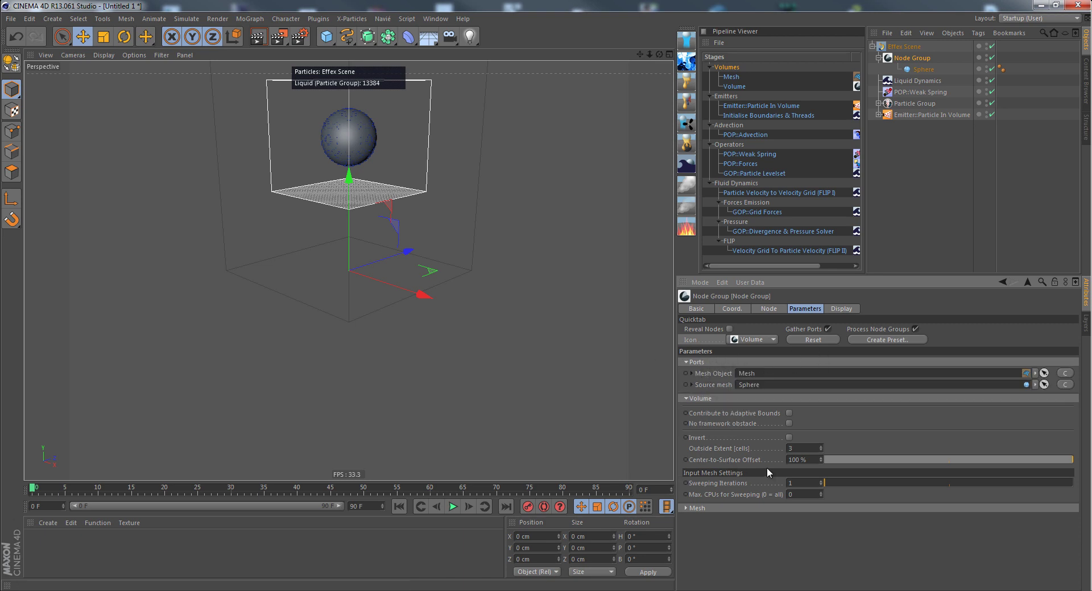
click(709, 508)
- Open the Node Styler for the node group and move it over the viewport
click(383, 18)
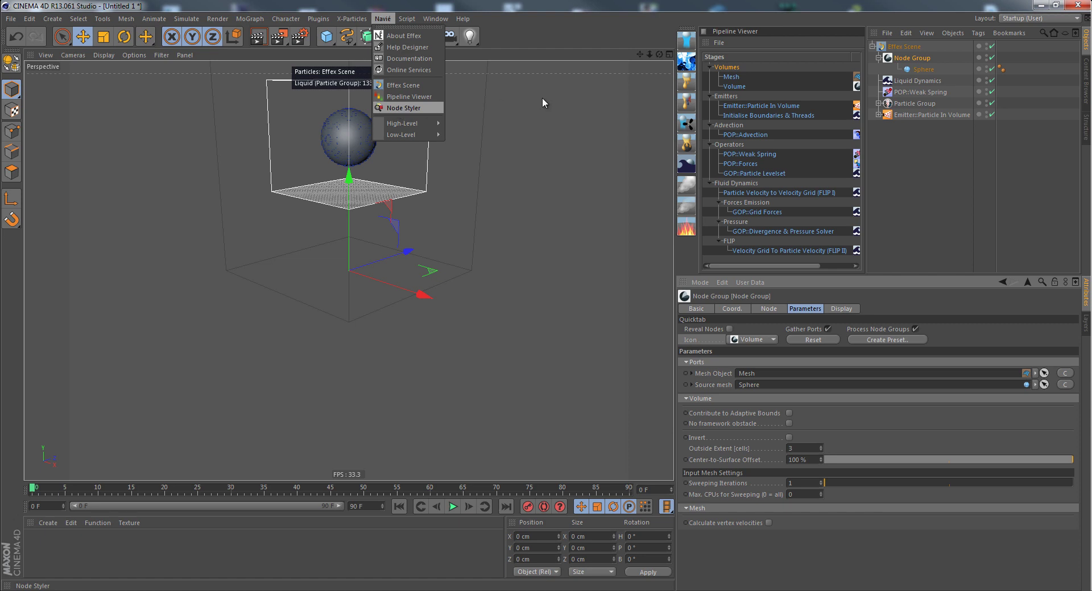
click(892, 61)
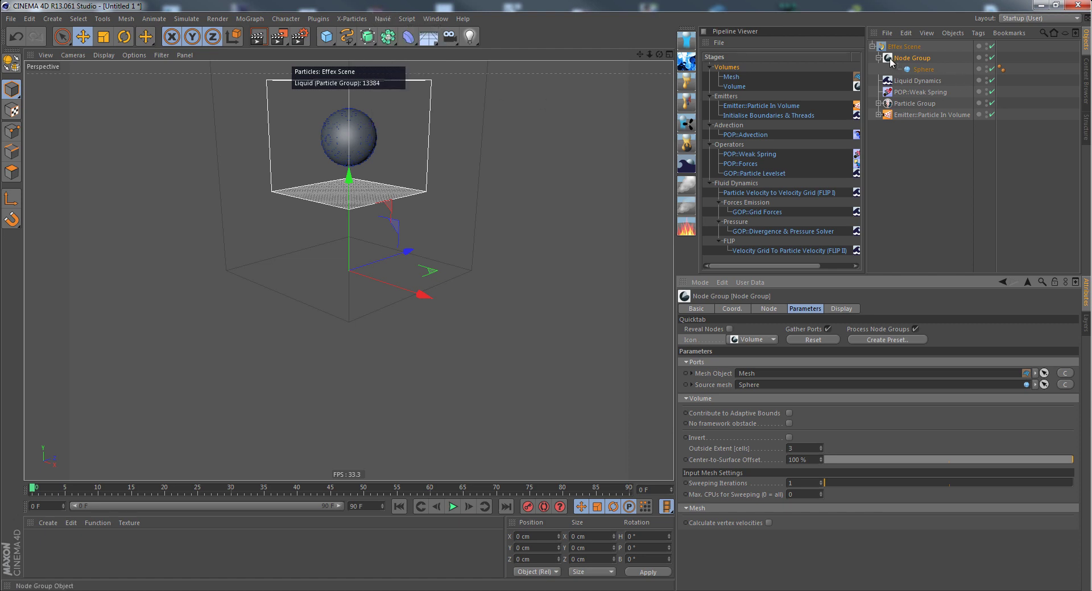
double_click(891, 61)
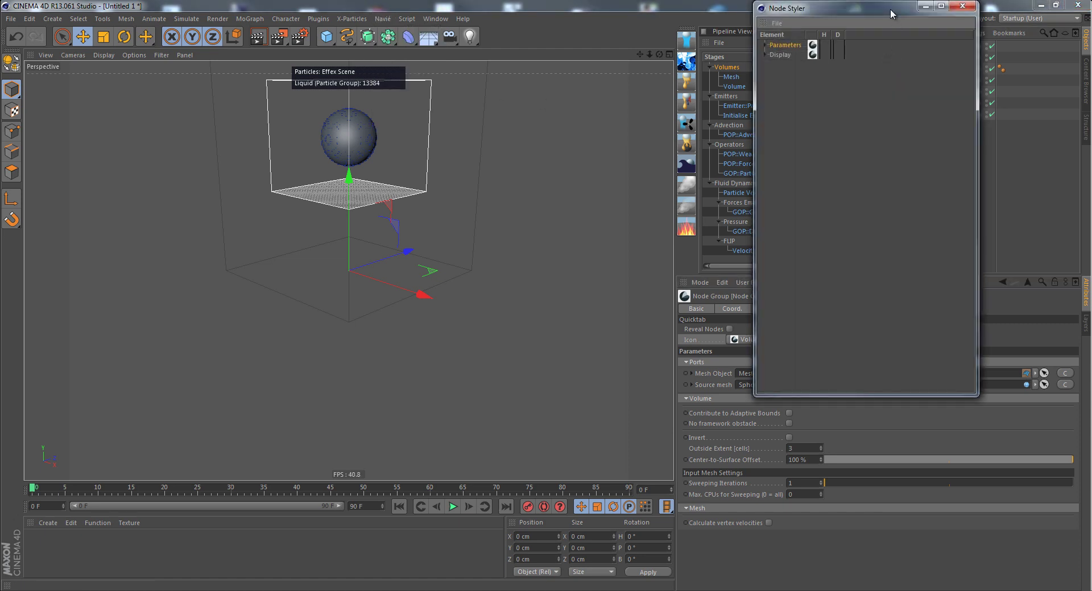
drag(892, 9, 569, 102)
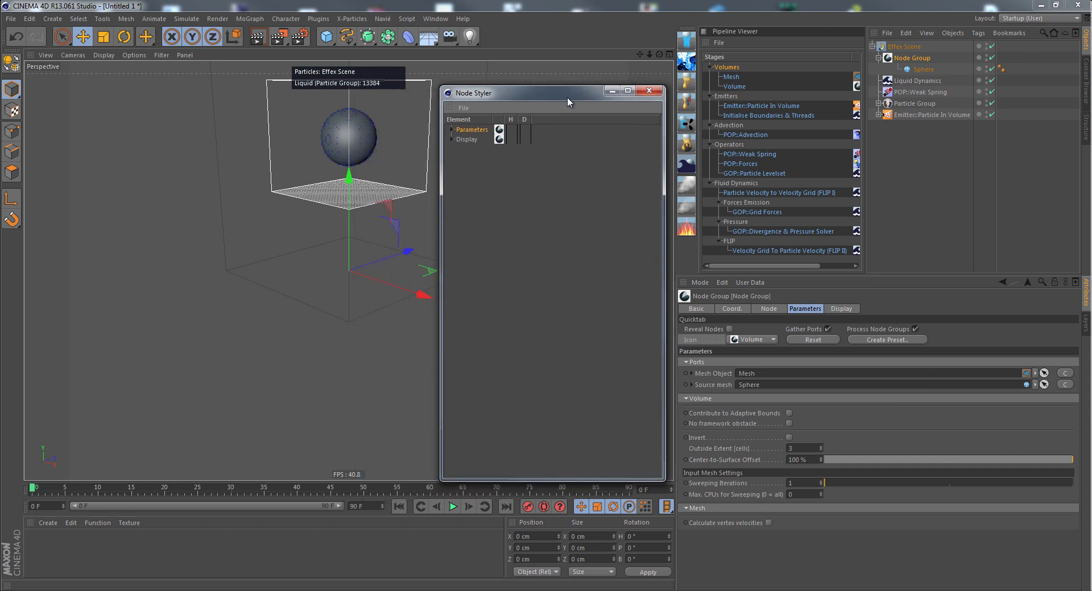
- Expand Parameters, Display, Ports, Volume and Mesh in the Node Styler
click(451, 130)
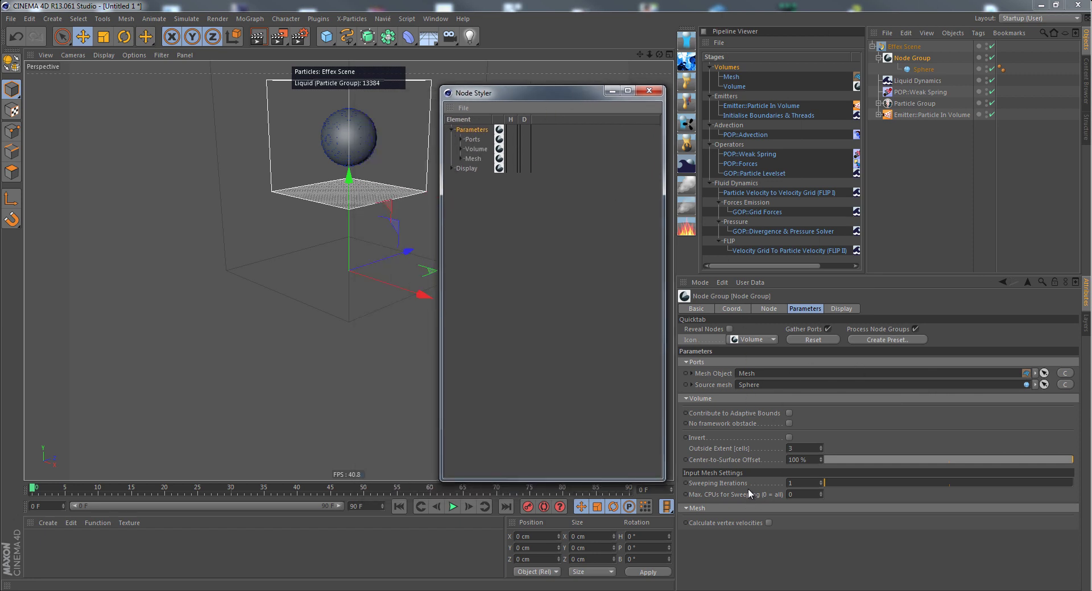
click(452, 168)
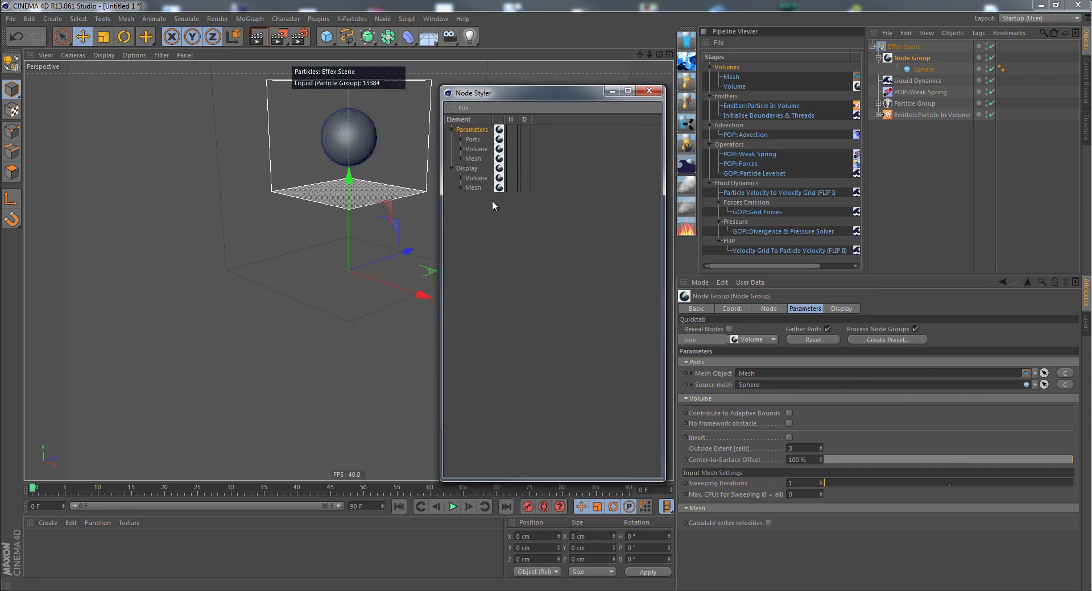
click(460, 140)
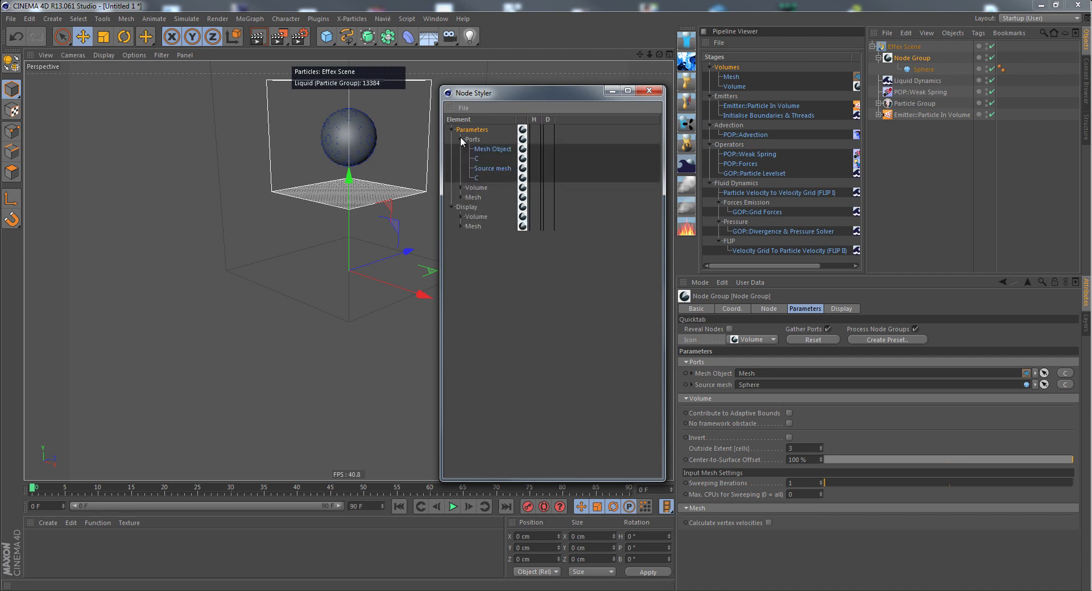
click(460, 187)
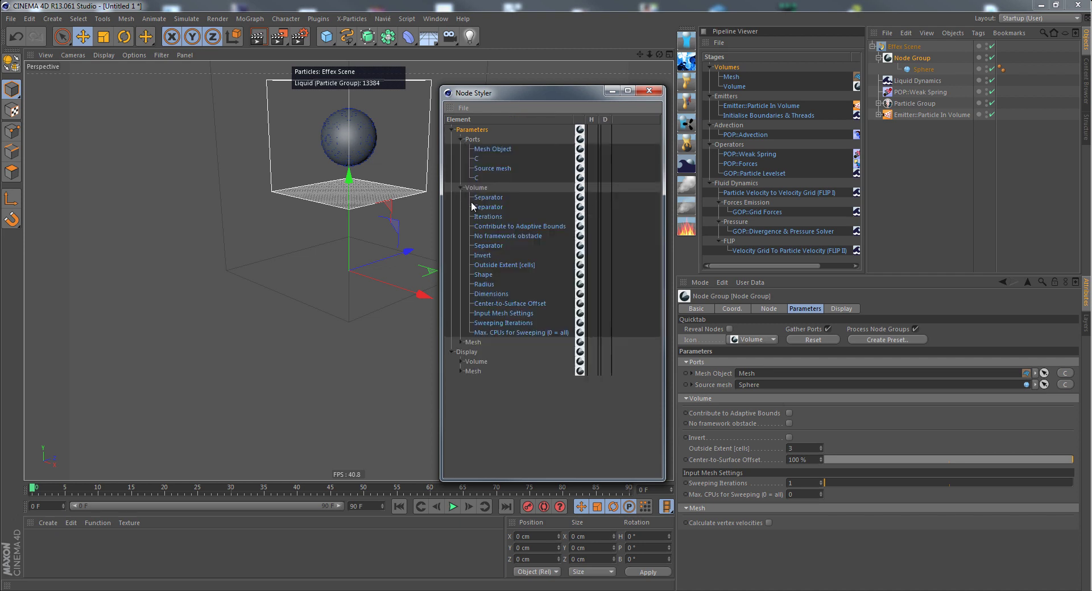
click(461, 342)
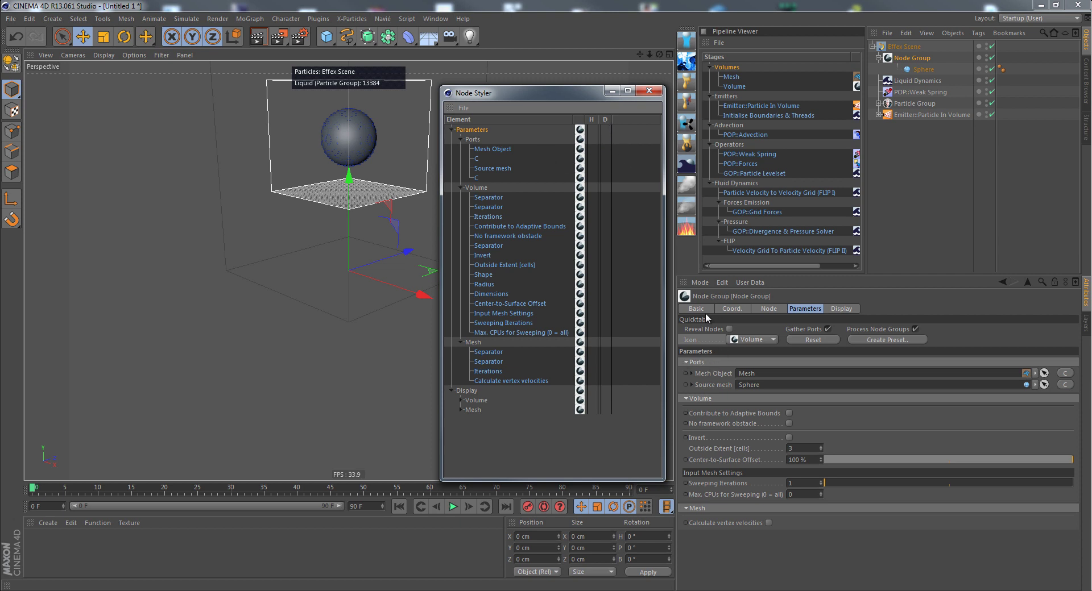
- Turn the Ports, Volume and Mesh rows into Unnamed Groups via the D column
click(607, 140)
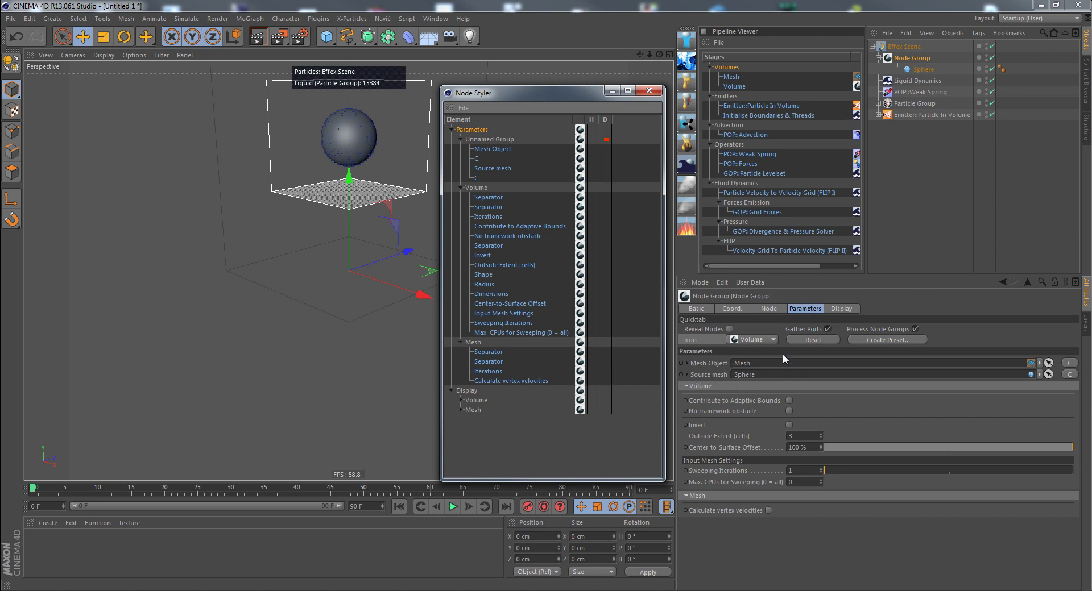
click(605, 186)
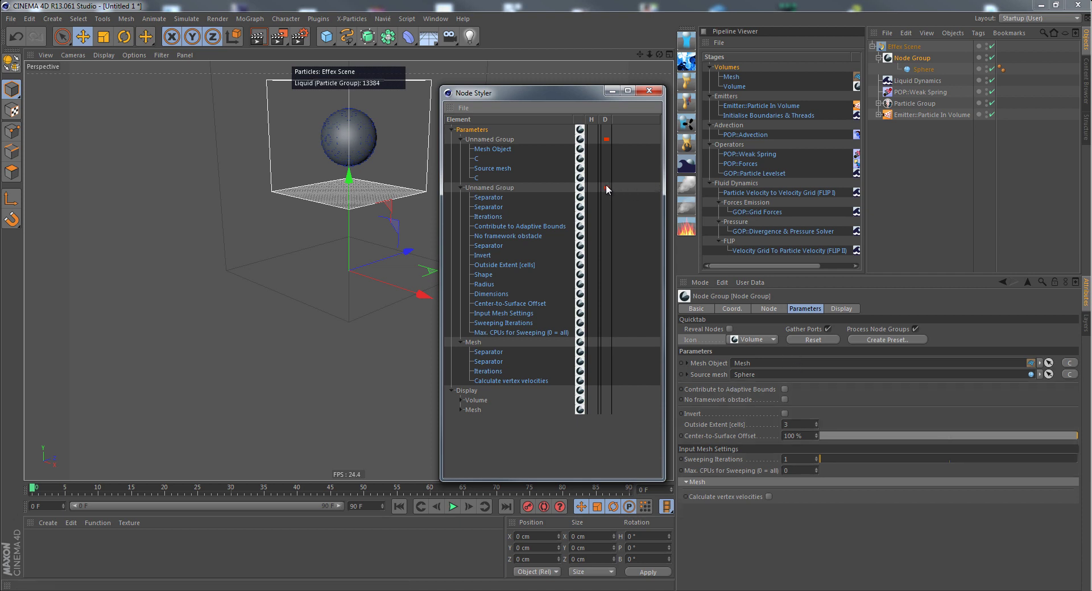
click(606, 341)
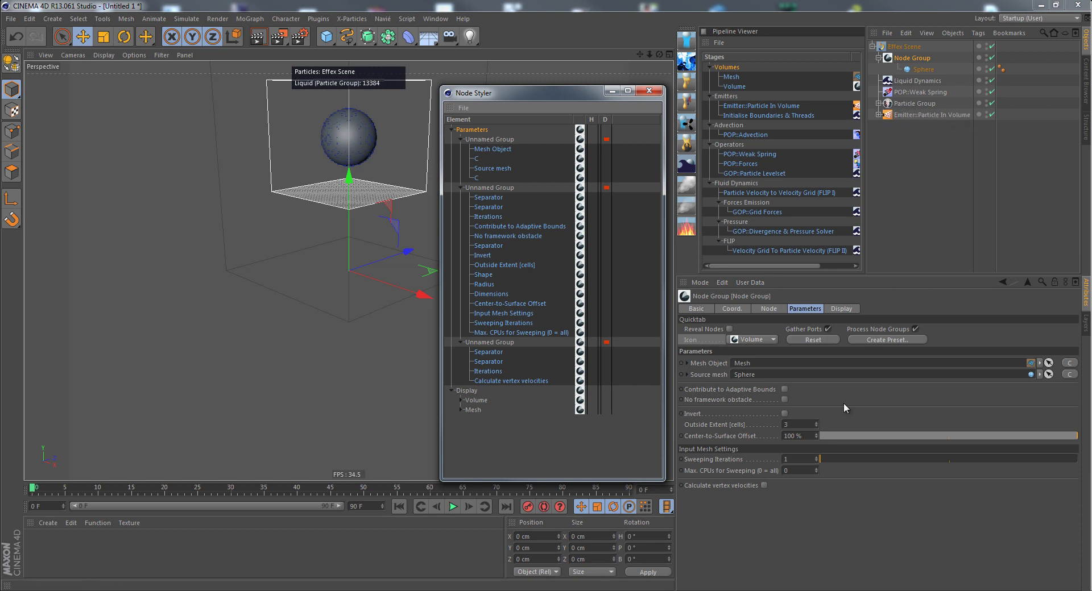
- Pick out the offset and sweeping parameters, briefly greying out Sweeping Iterations then restoring it
click(740, 437)
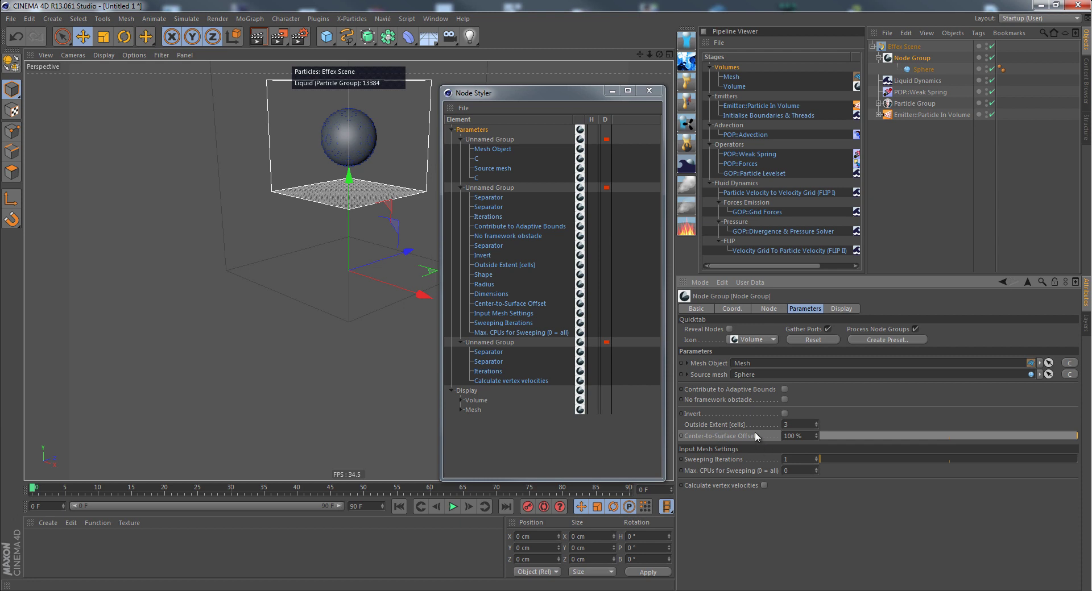
click(737, 460)
click(749, 472)
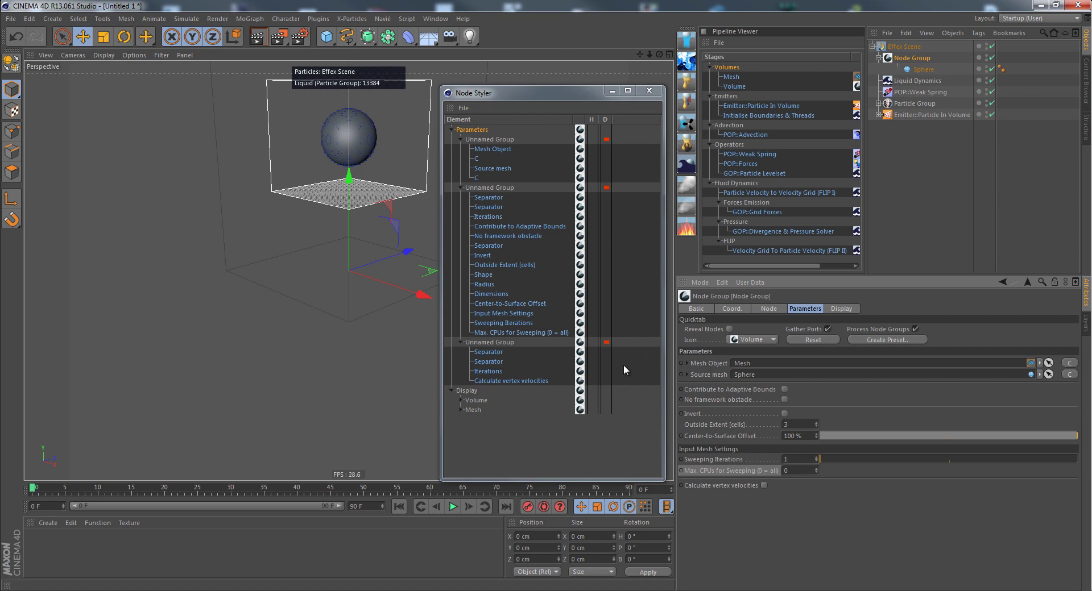
click(607, 323)
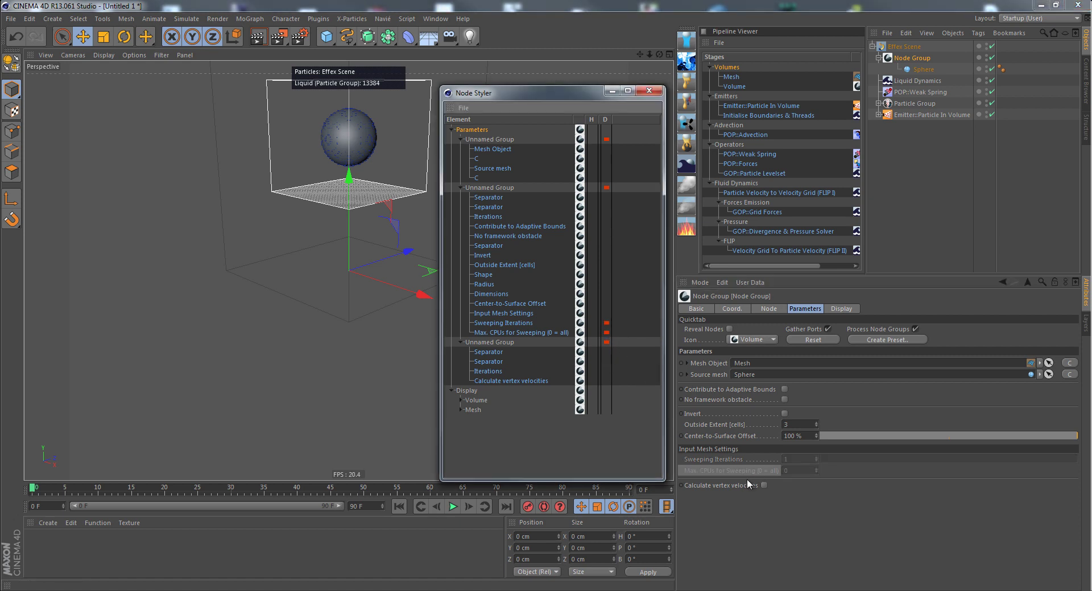
click(606, 323)
click(606, 333)
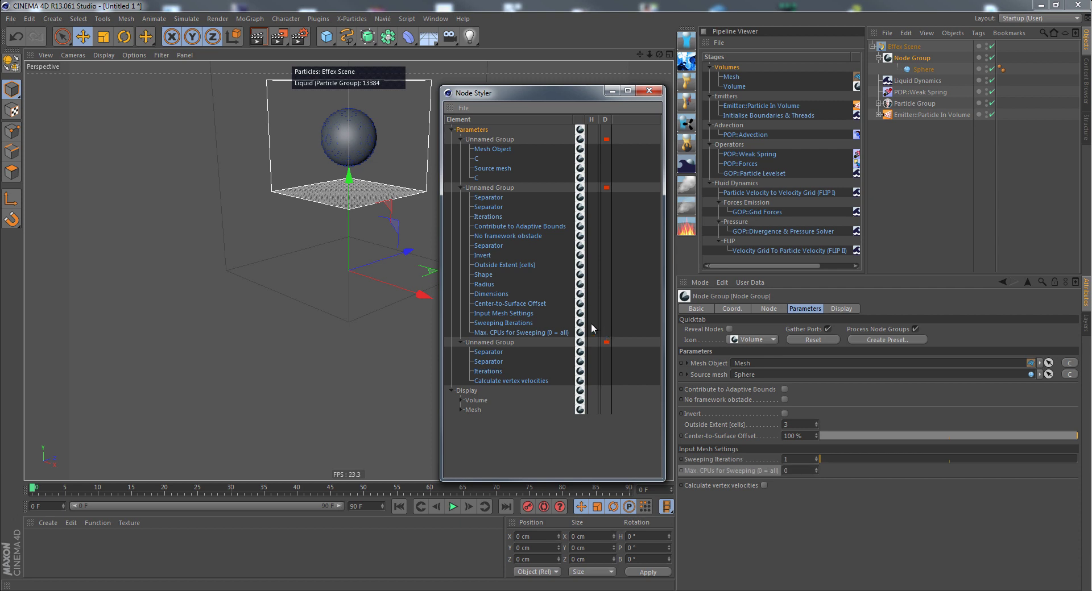
- Hide Sweeping Iterations, Max. CPUs for Sweeping, Center-to-Surface Offset, No framework obstacle and Mesh Object
click(592, 323)
click(592, 333)
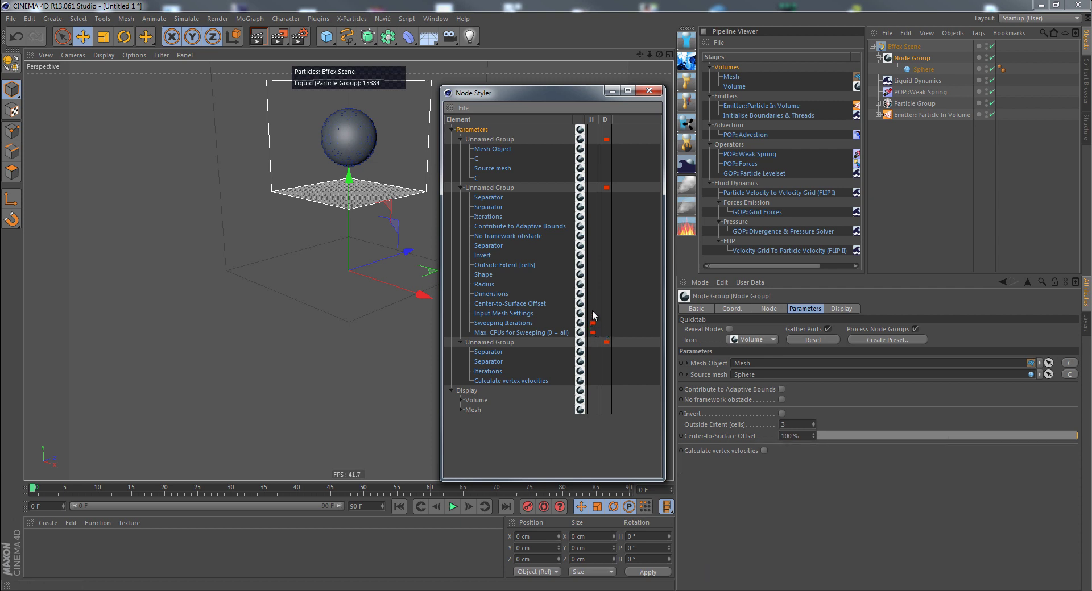
click(593, 304)
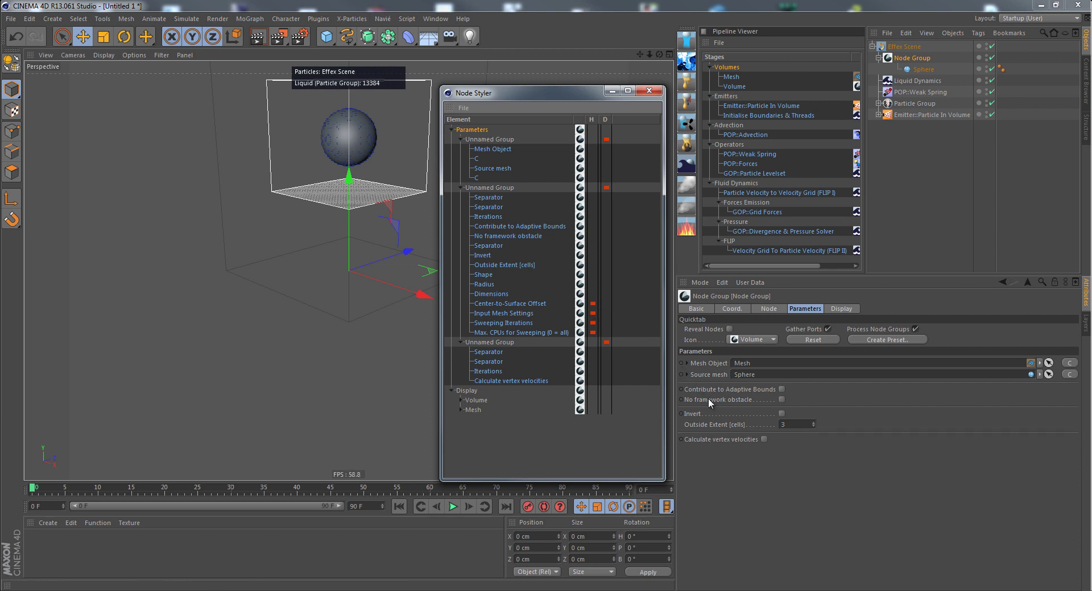
click(592, 236)
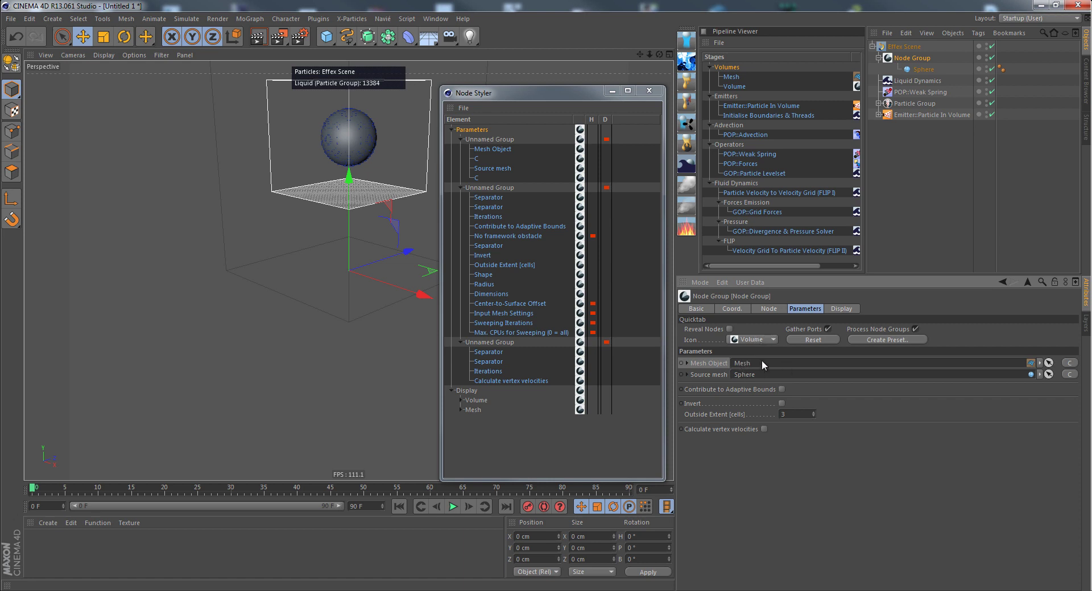
click(593, 149)
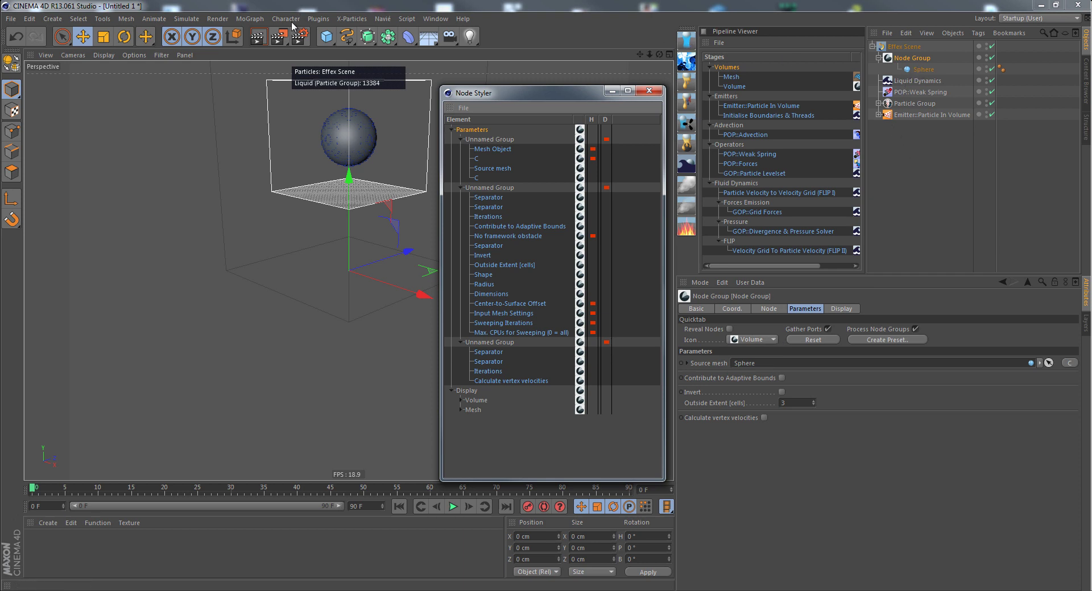
- Add a Cube and drag it into the Node Group's Source mesh field, replacing the Sphere
click(327, 37)
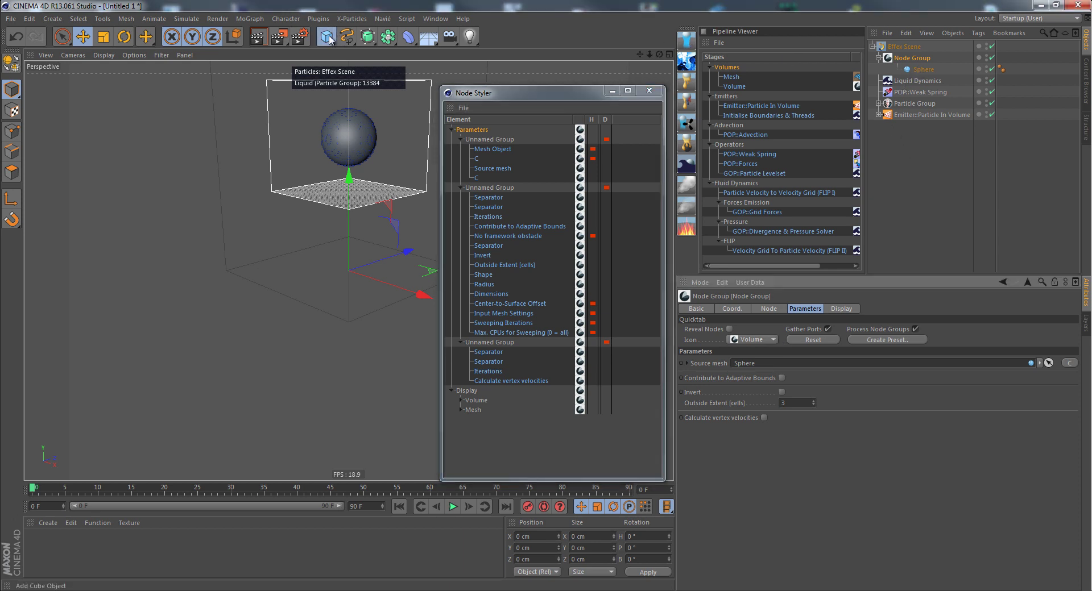
click(910, 69)
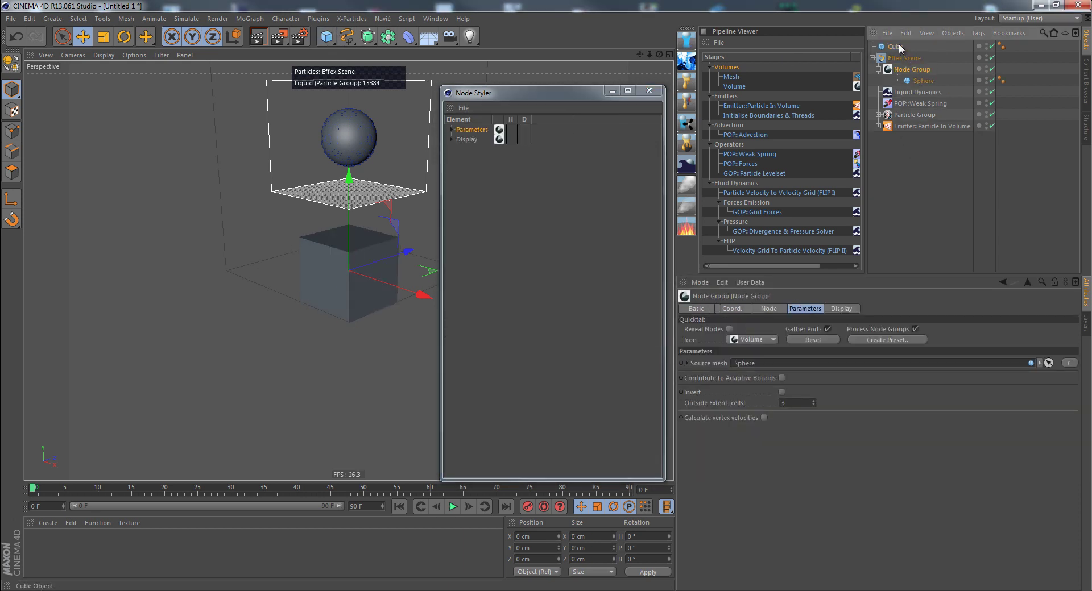
drag(900, 48, 832, 364)
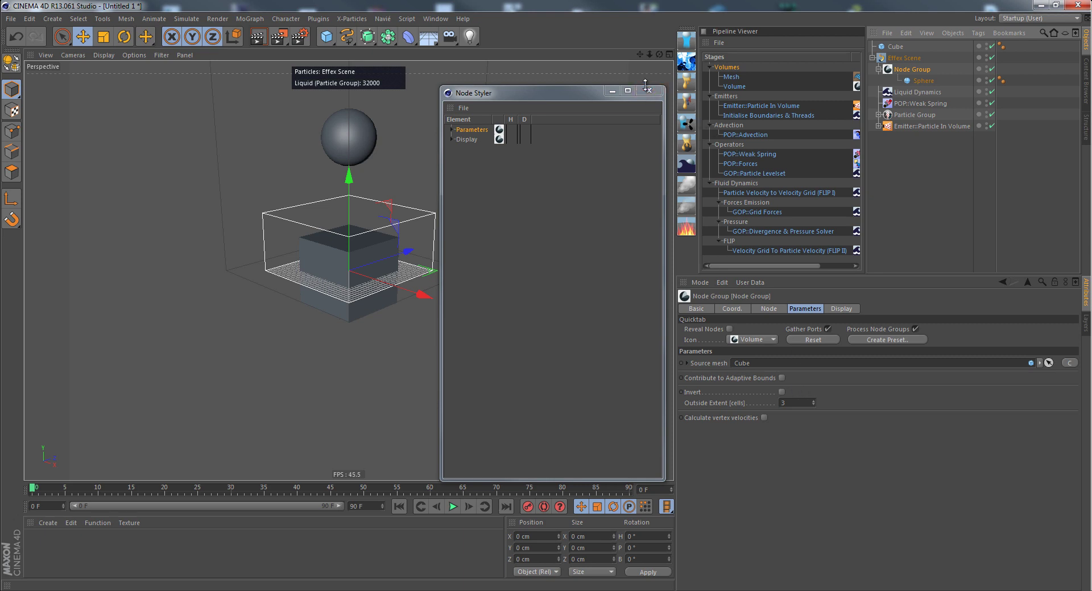
- Expand the first Node Styler parameter group, toggle Mesh Object's hide setting back to hidden, then collapse it
click(451, 129)
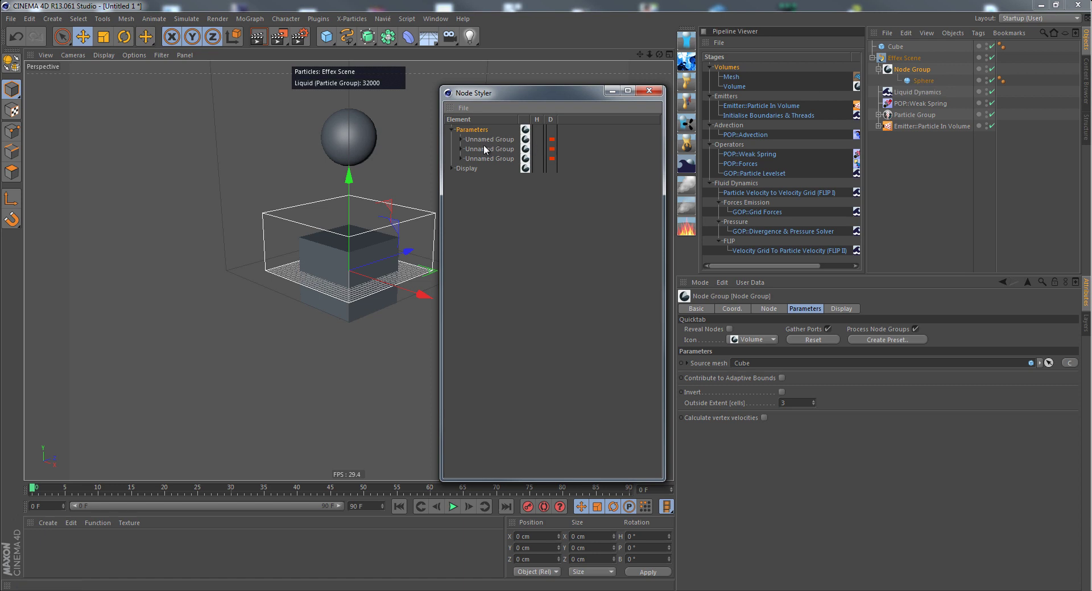
click(460, 139)
click(538, 149)
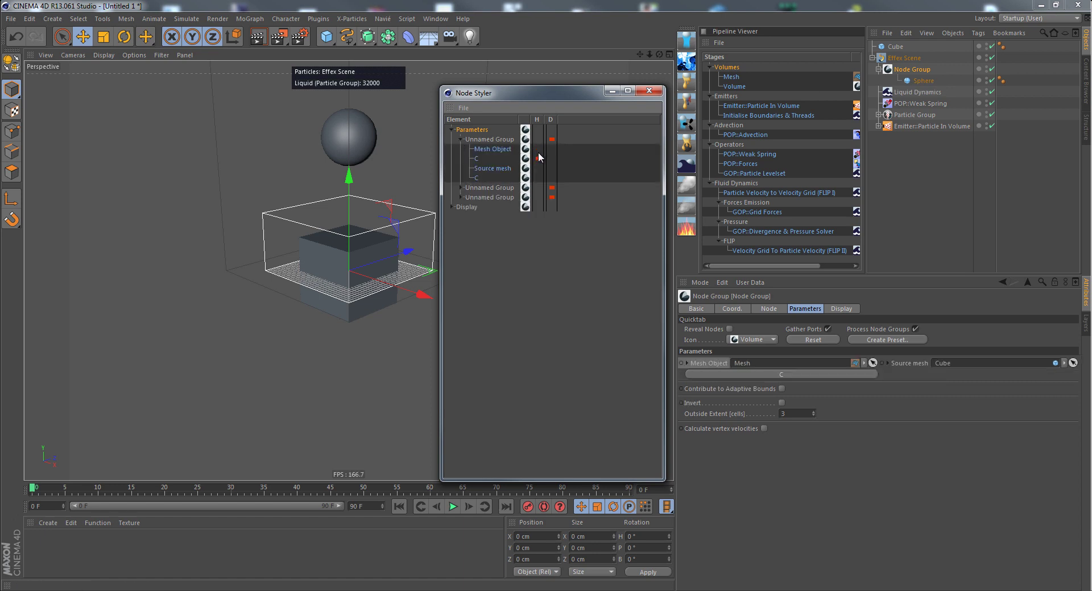
click(538, 150)
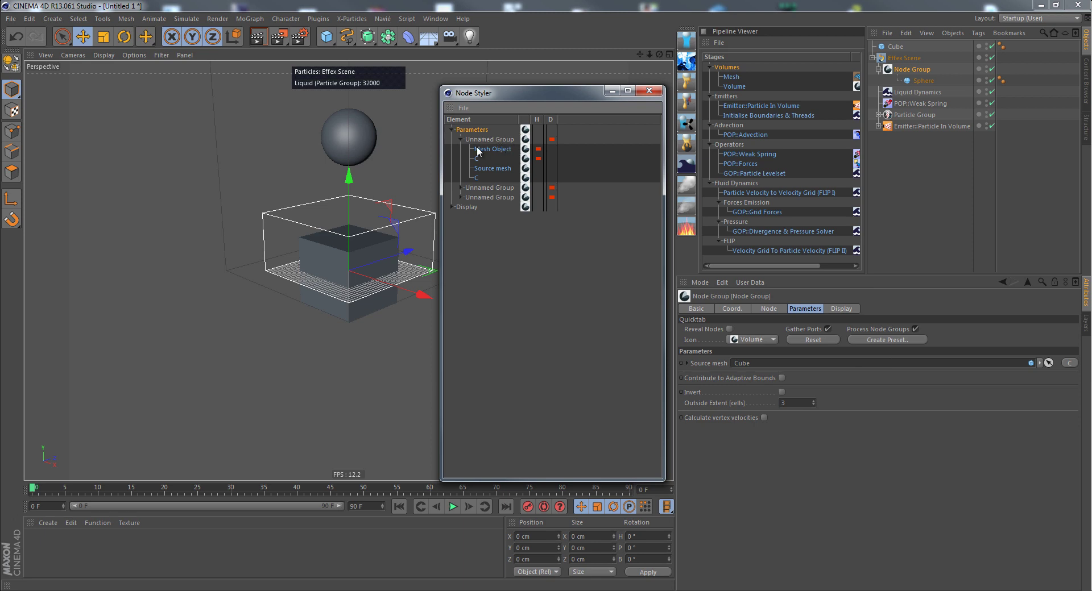
click(460, 140)
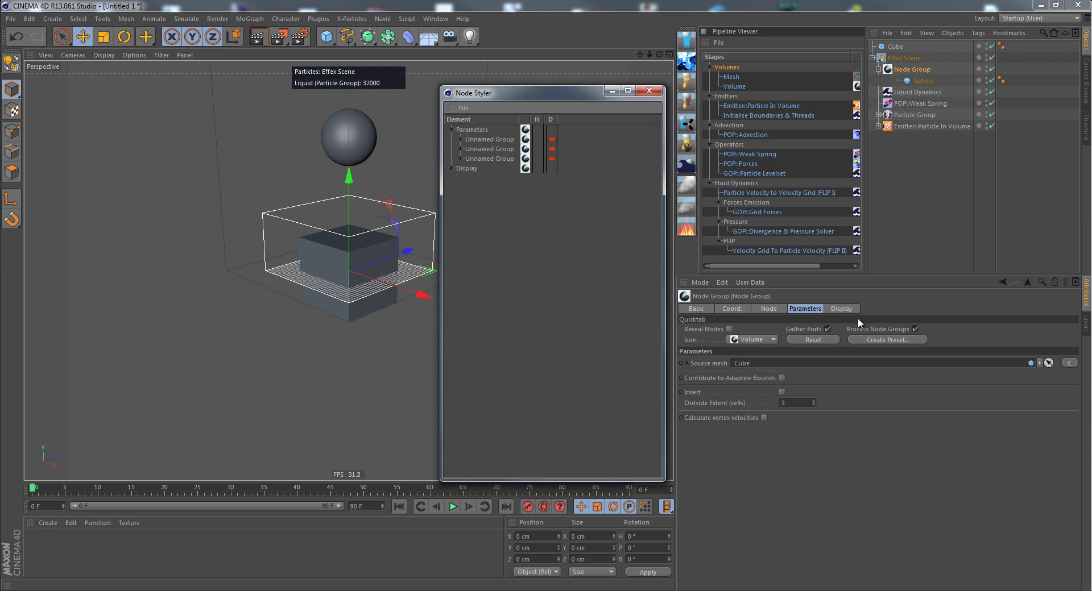
- Mark the Volume and Mesh display entries as hidden in the Node Styler, then close it
click(844, 308)
click(451, 169)
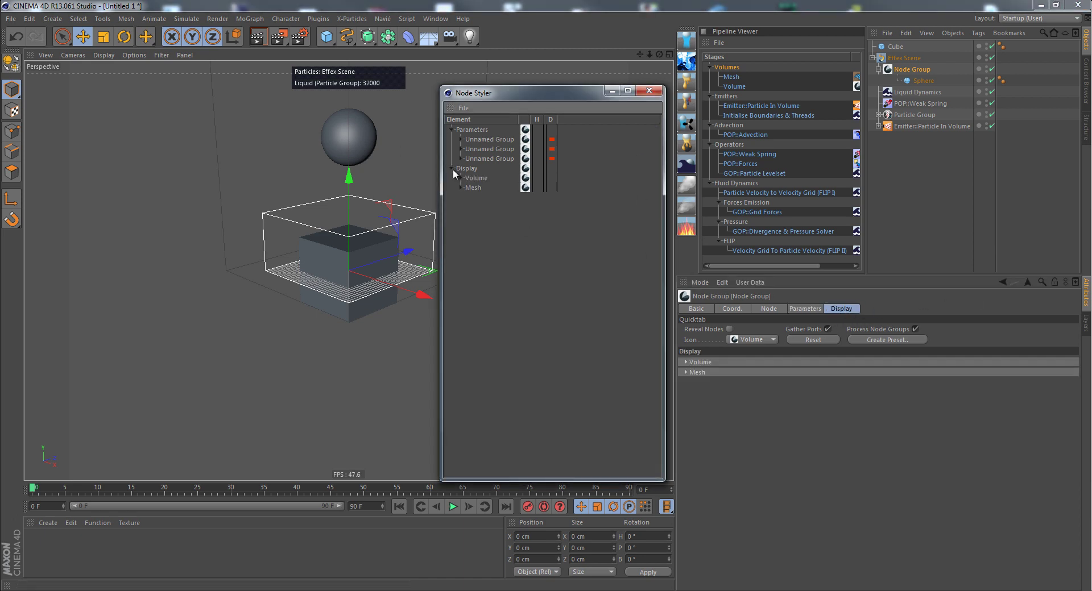
drag(537, 178, 538, 188)
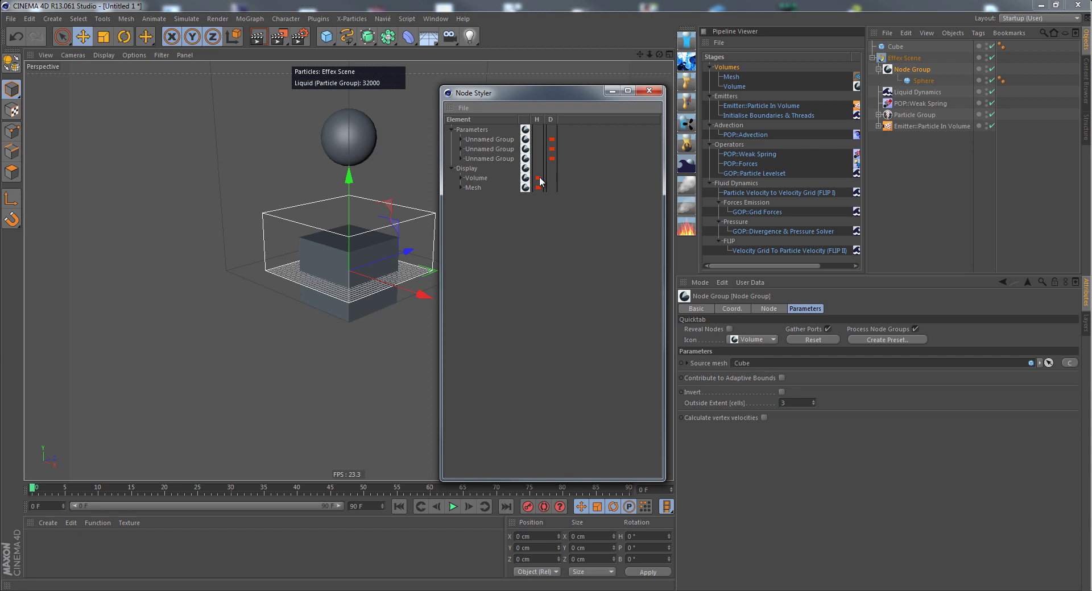
click(649, 90)
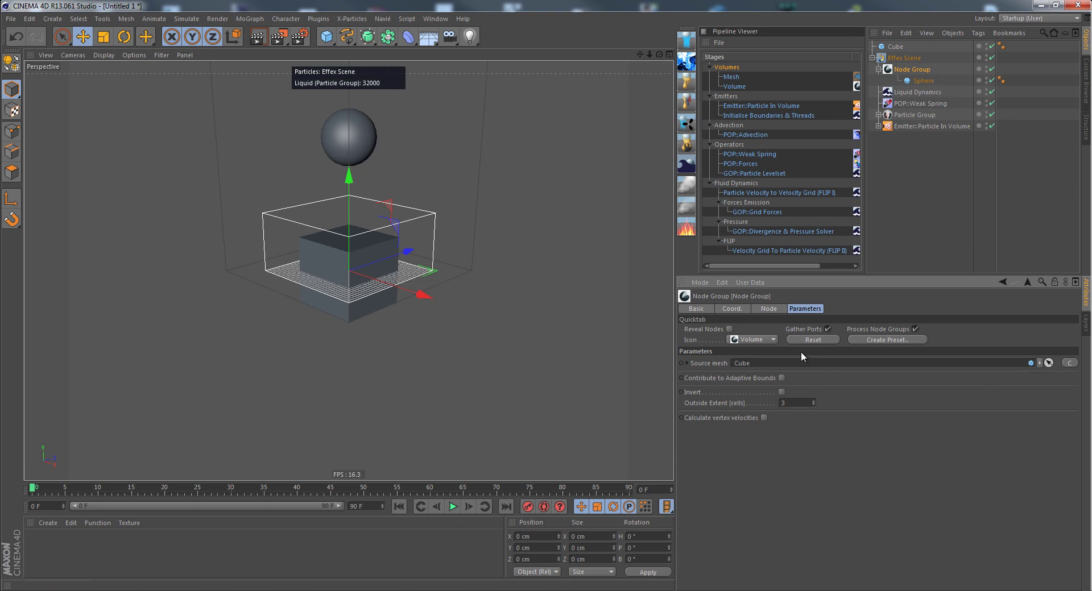
- Enable Reveal Nodes on the Node Group and select its inner Mesh node
click(730, 329)
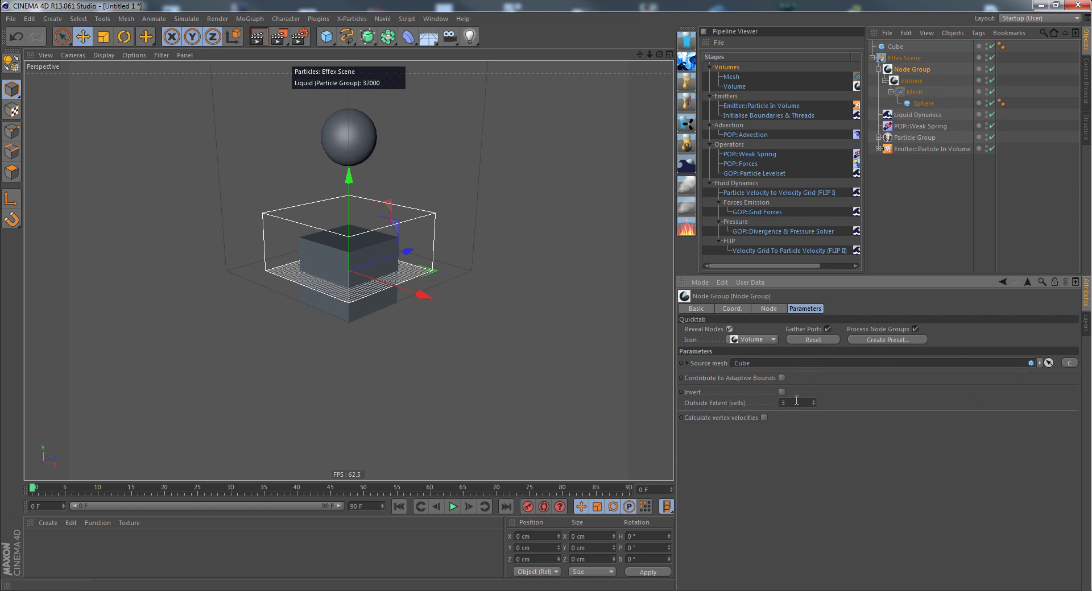
click(914, 92)
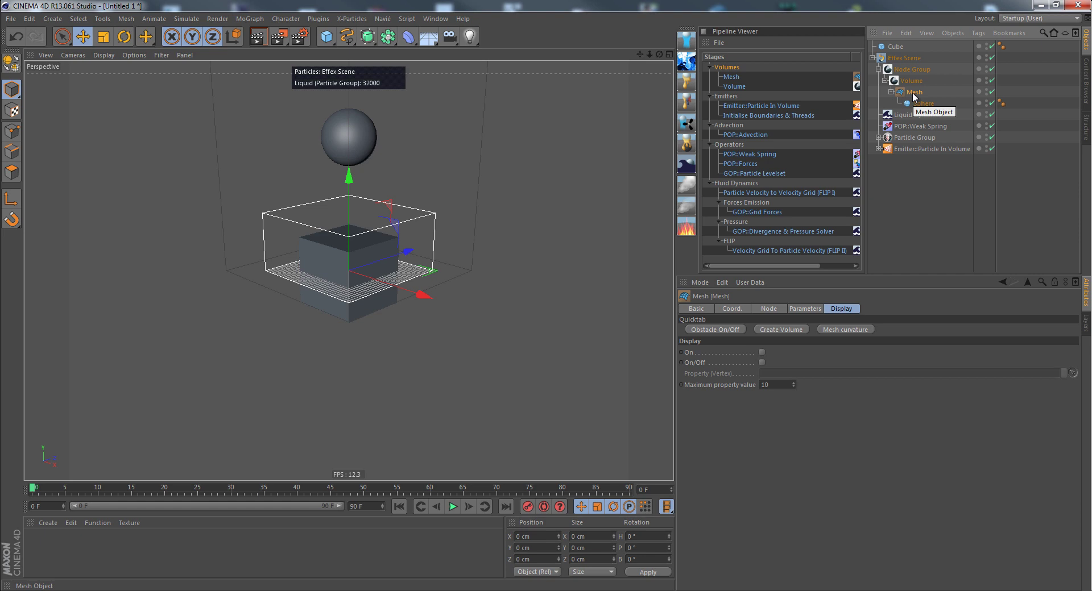
- Add a Navié low-level Node Group and place it inside Effex Scene
click(884, 81)
click(878, 115)
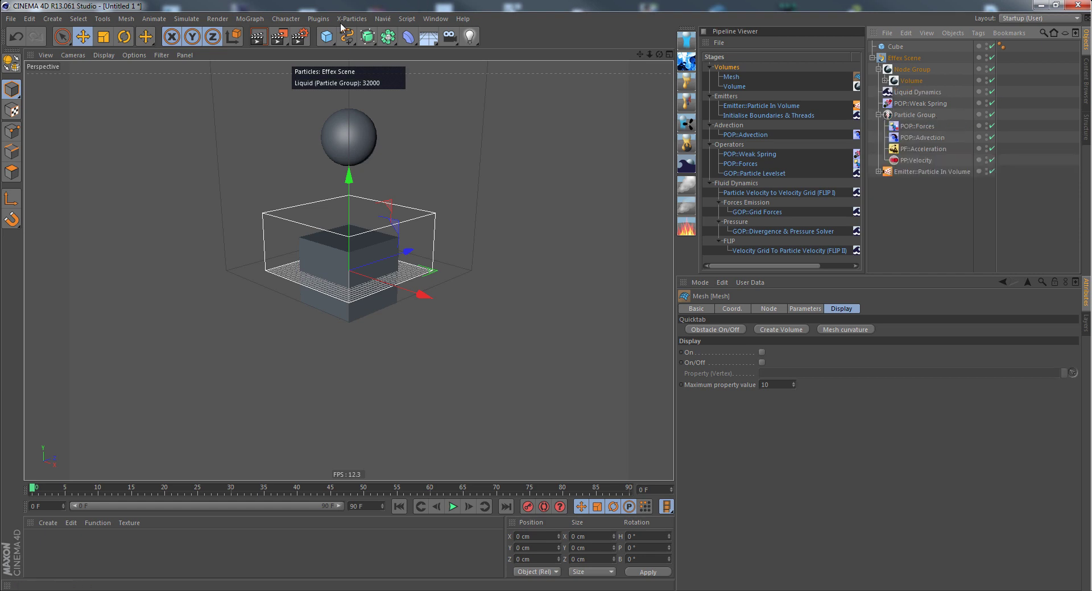
click(382, 19)
mouse_move(405, 124)
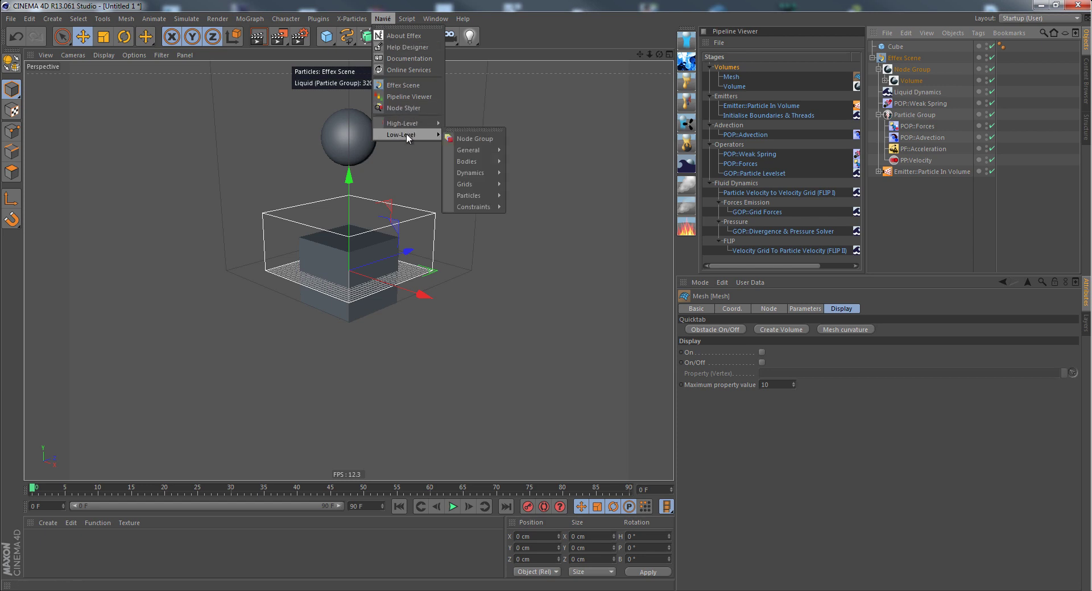
click(472, 138)
drag(910, 52, 922, 104)
click(913, 103)
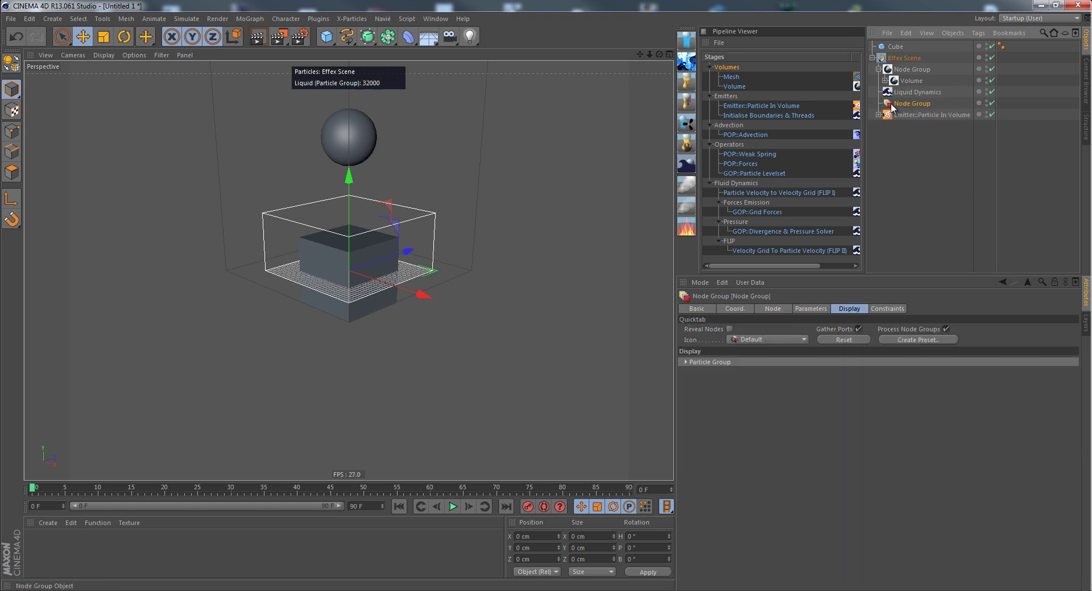
- Show the new group's parameters, folding Ports, Particle Group and POP:Weak Spring, expanding PP:Velocity
click(812, 308)
click(698, 362)
click(698, 363)
click(691, 363)
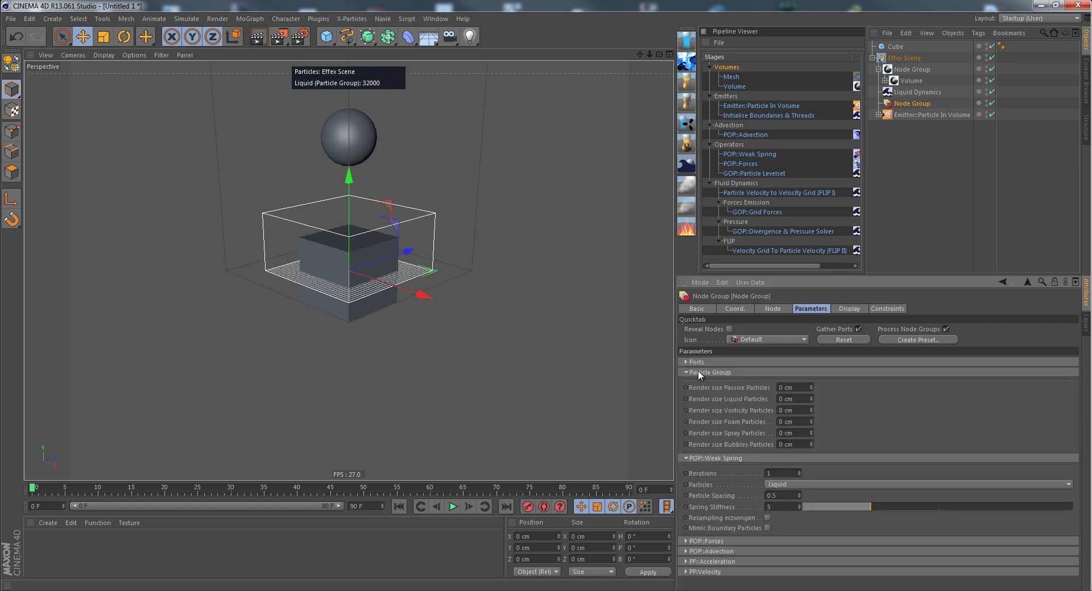
click(697, 373)
click(698, 382)
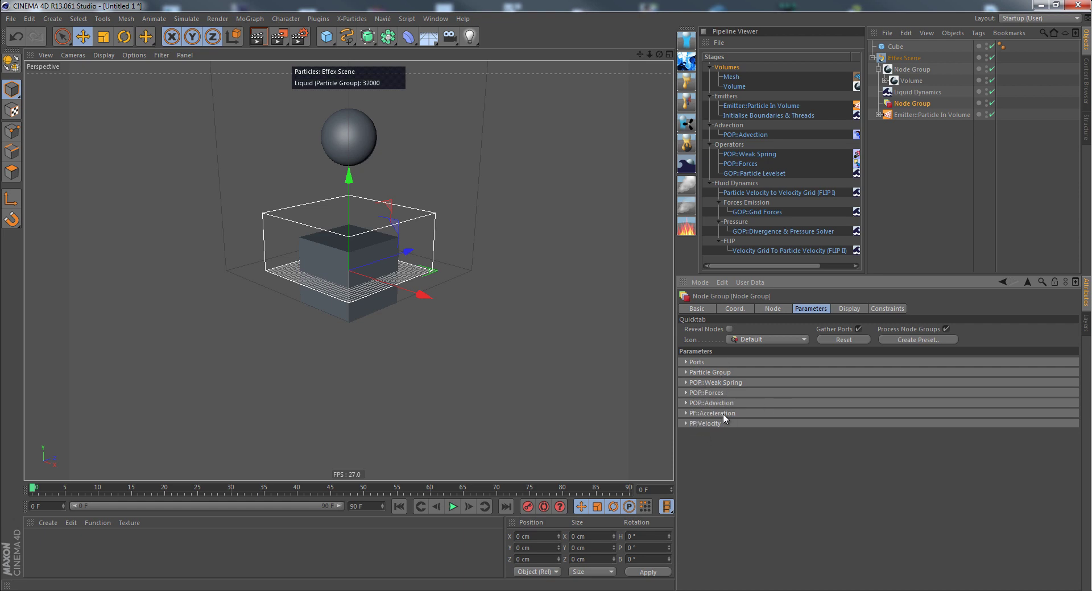
click(689, 424)
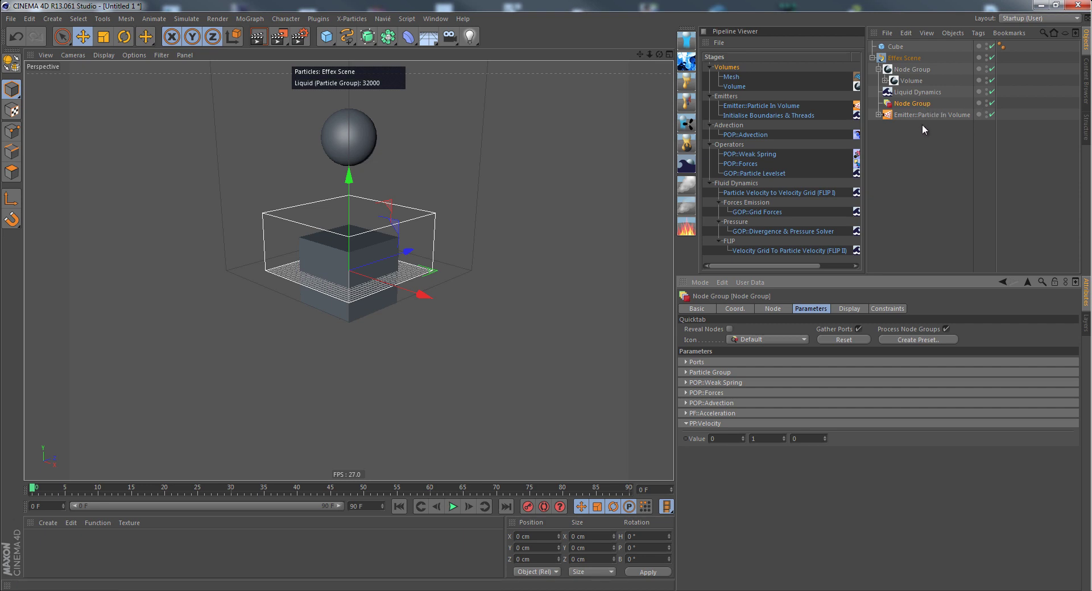
- Add a Stop tag to PP:Velocity, then turn Reveal Nodes off on the new Node Group
click(729, 329)
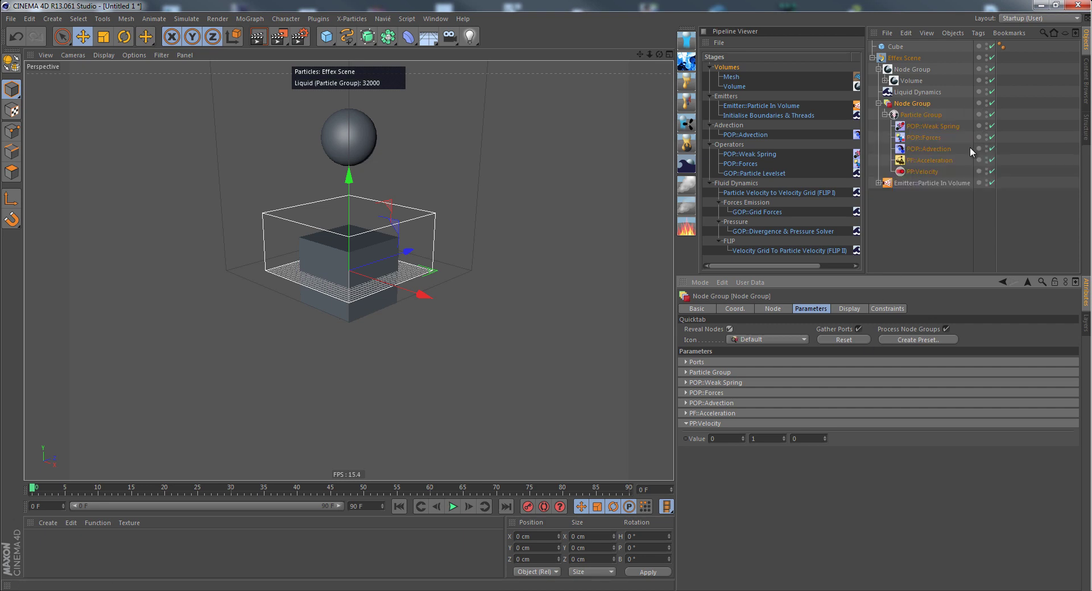
right_click(919, 171)
mouse_move(995, 179)
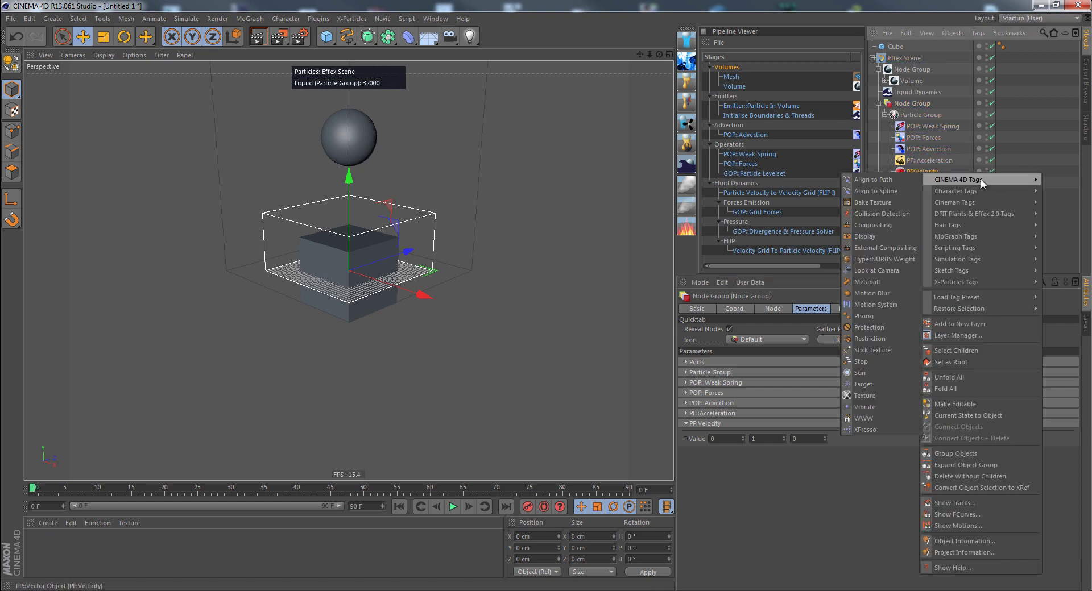
click(881, 363)
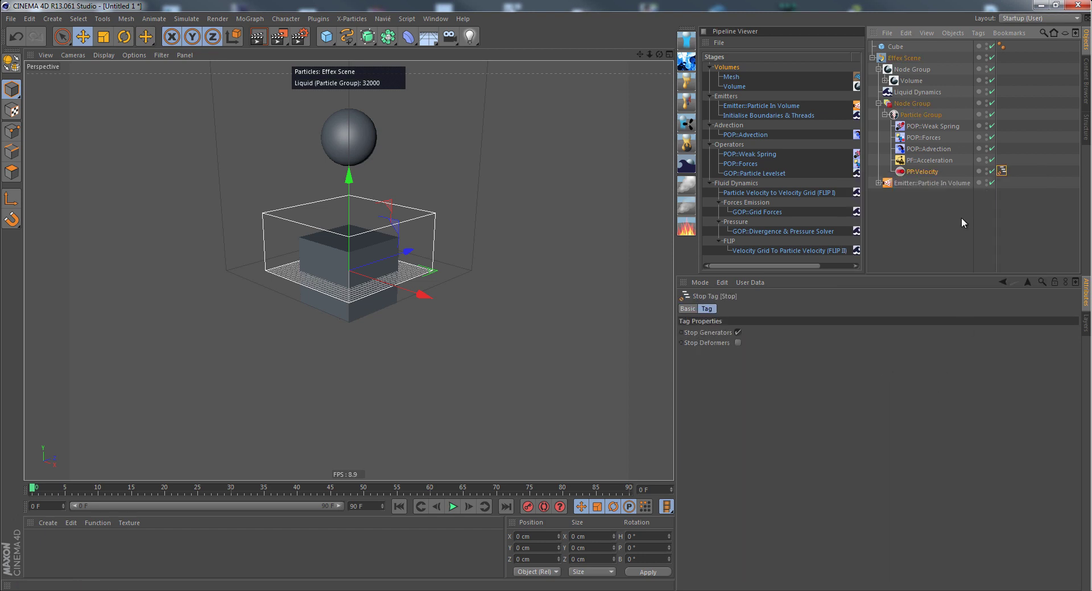
click(916, 104)
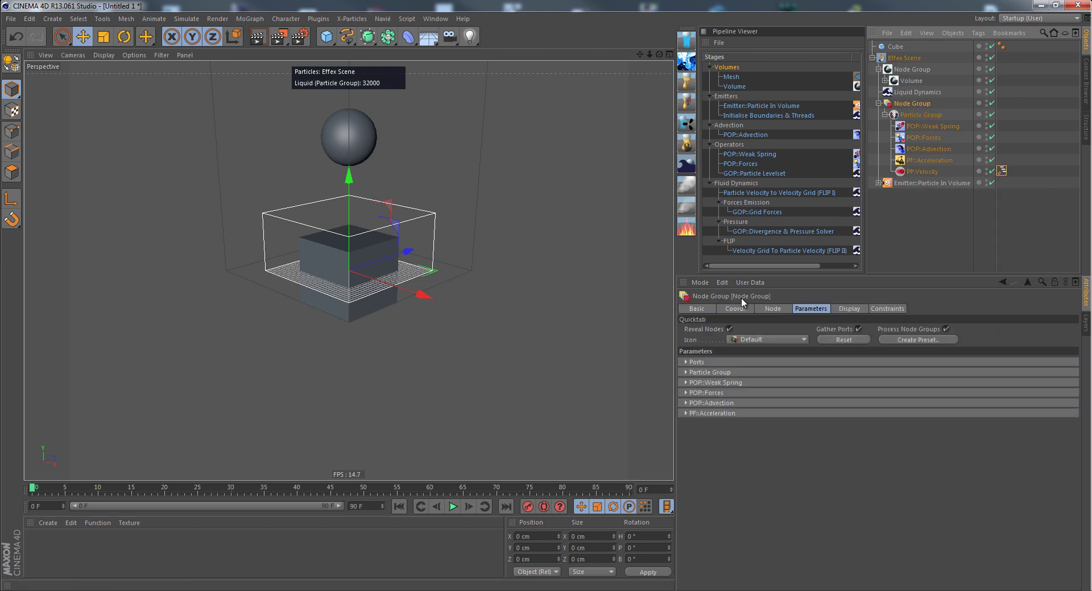
click(729, 329)
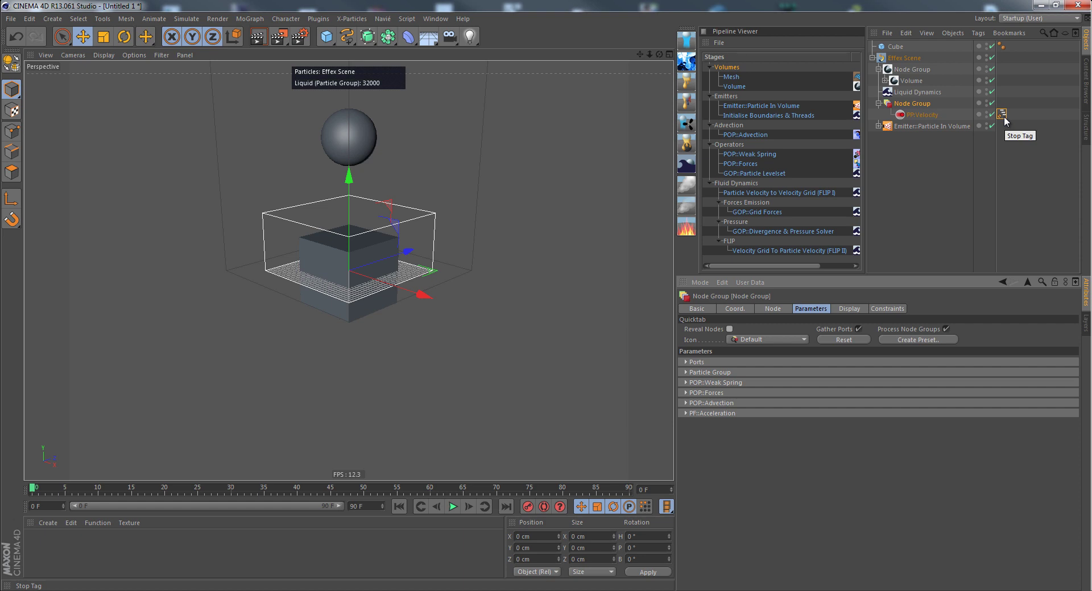
- Rename the volume Node Group in the Object Manager to MEshVolume
click(789, 338)
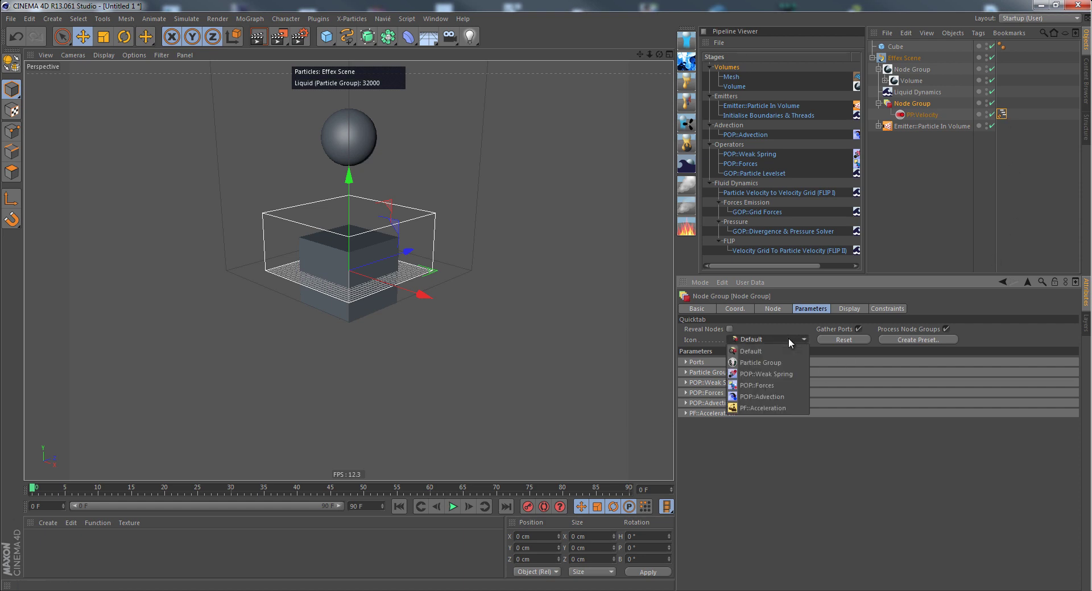
click(788, 337)
click(903, 70)
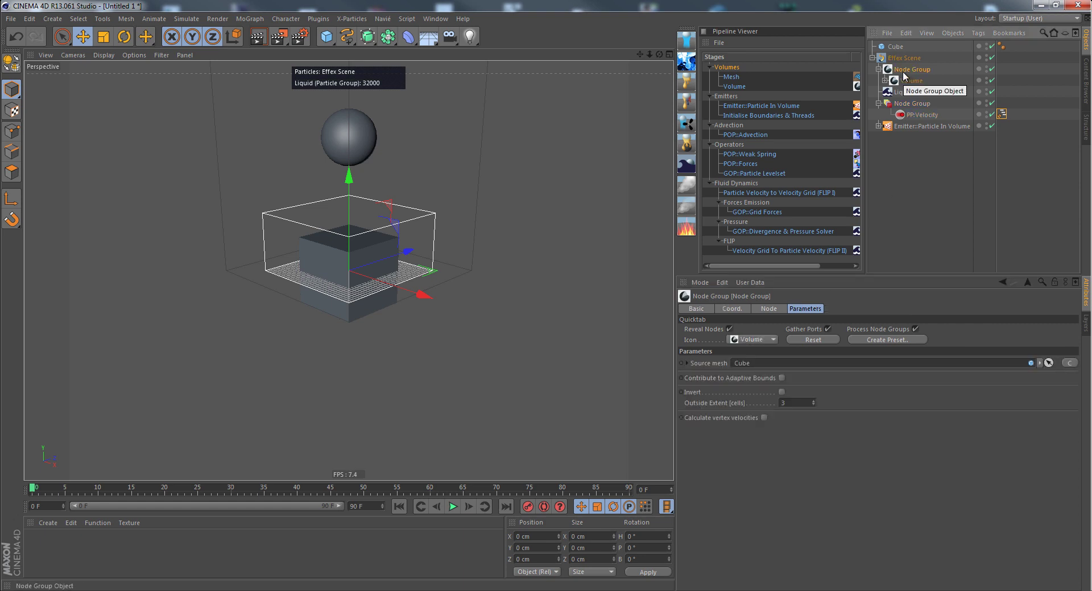
double_click(904, 71)
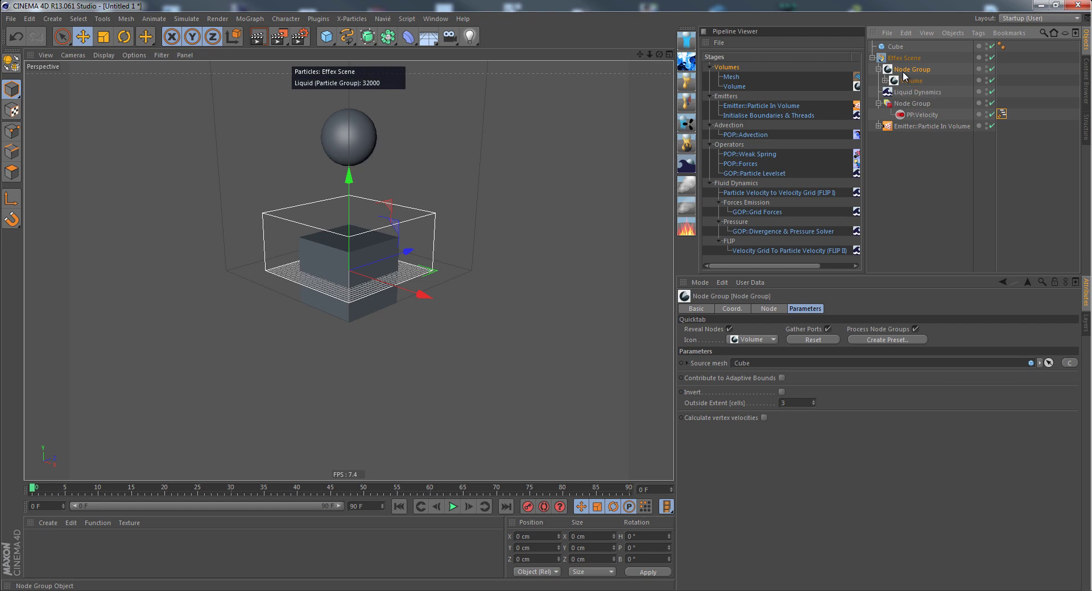
text(MeshVolume)
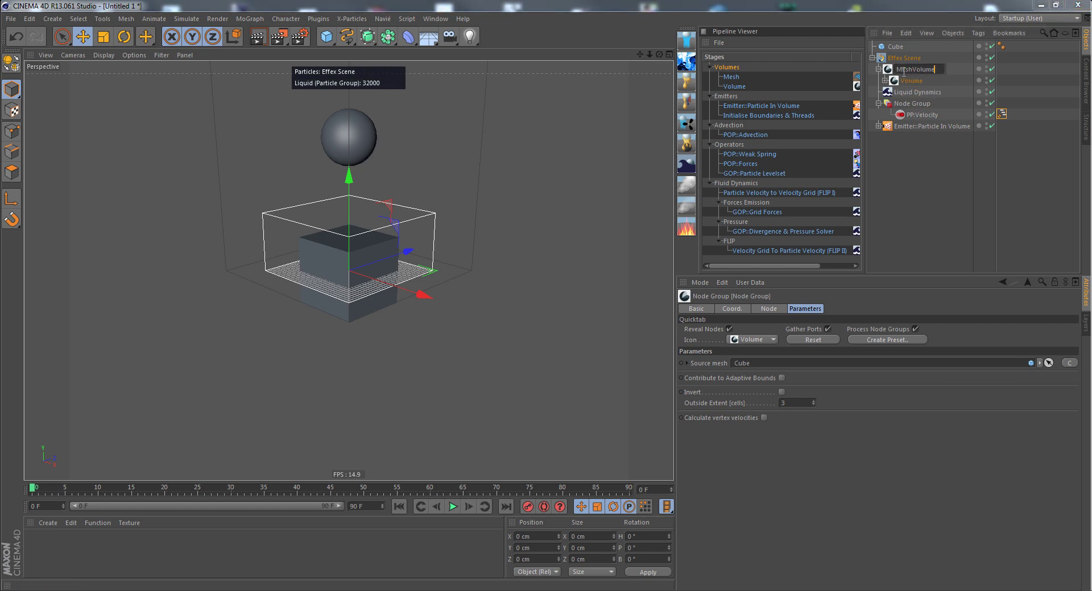
key(Return)
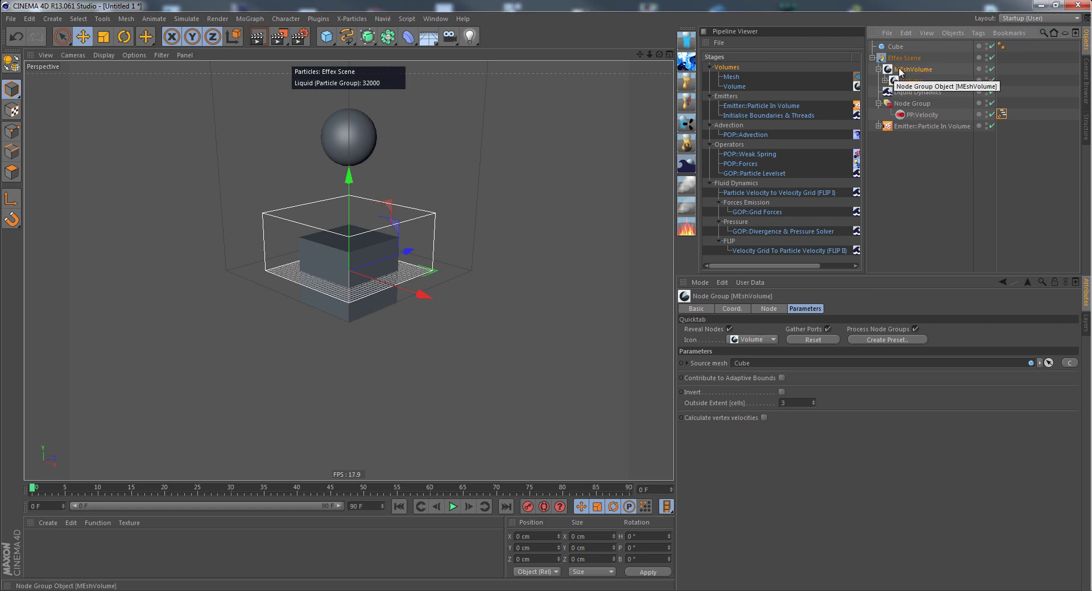
- Browse the Create Preset options and the existing High-Level preset categories without saving
click(884, 339)
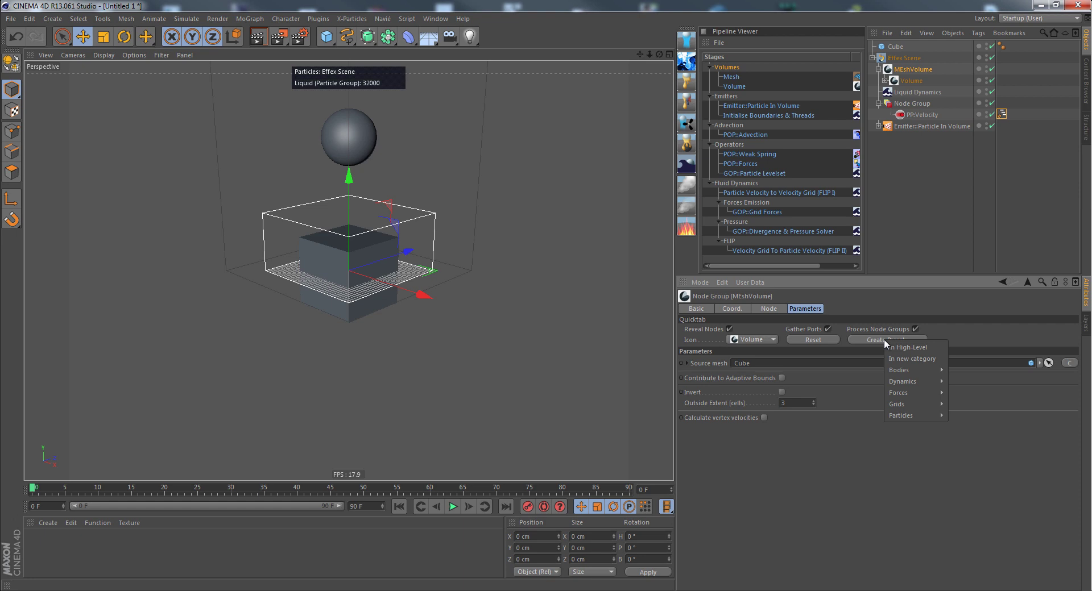
mouse_move(913, 371)
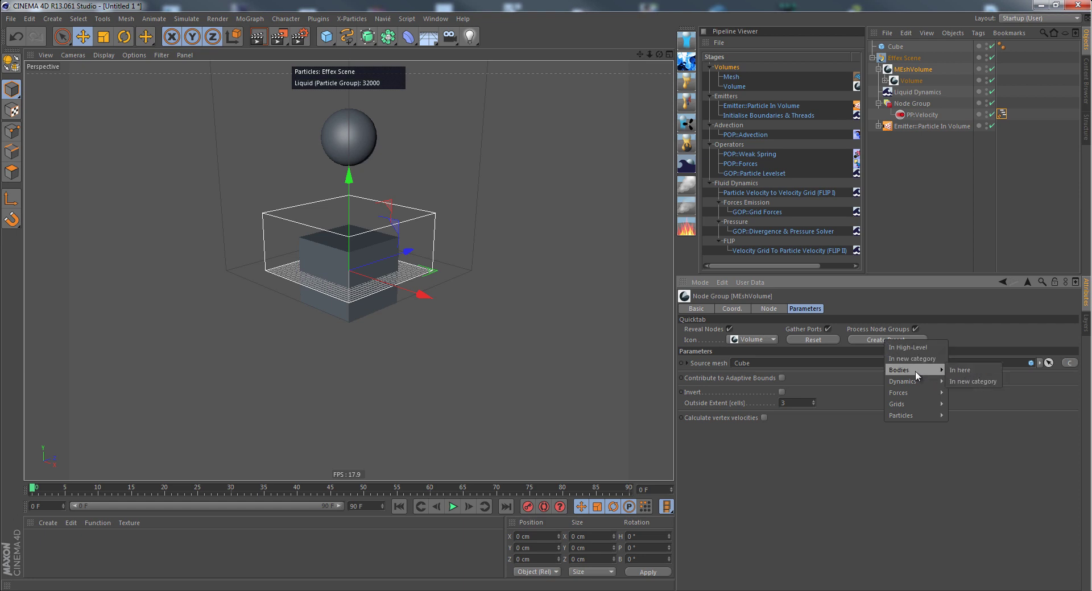
mouse_move(913, 415)
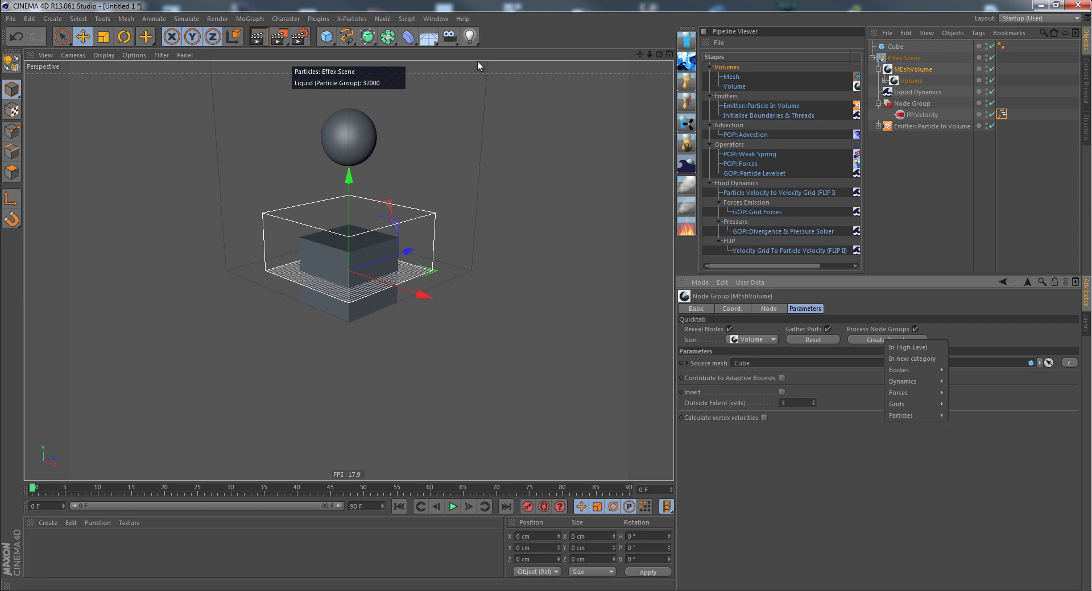
click(377, 18)
mouse_move(409, 123)
mouse_move(467, 123)
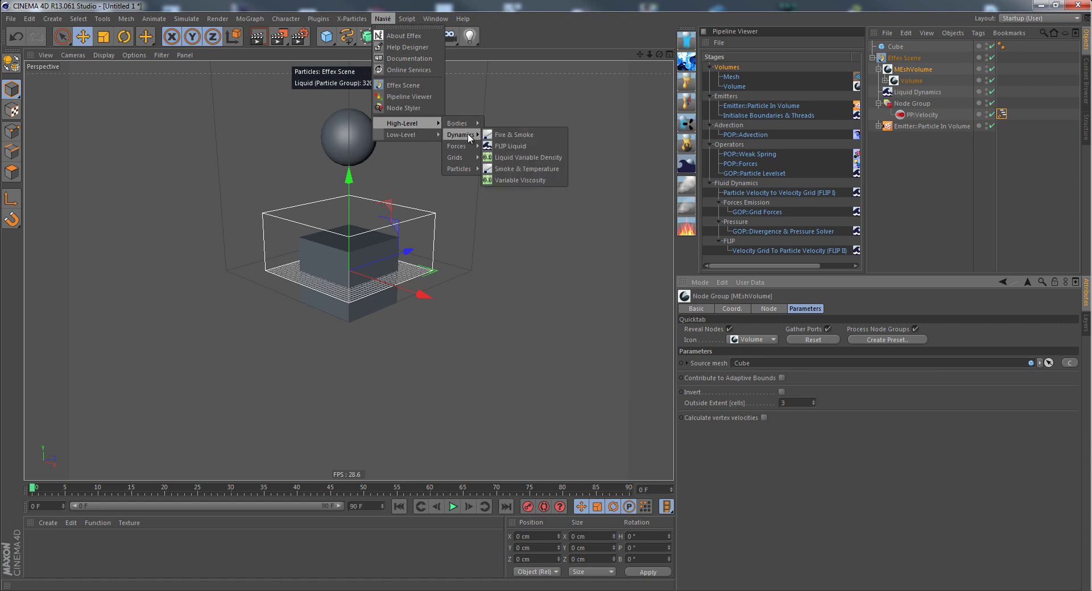
mouse_move(470, 146)
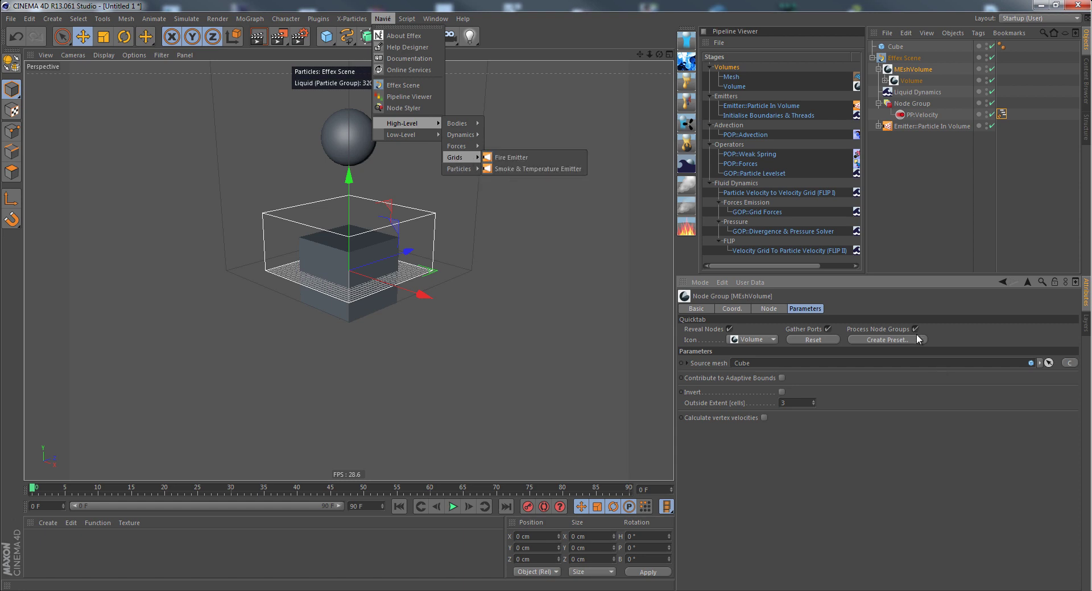
click(966, 333)
- Save MEshVolume as a preset in Bodies and check the High-Level Bodies list
click(898, 340)
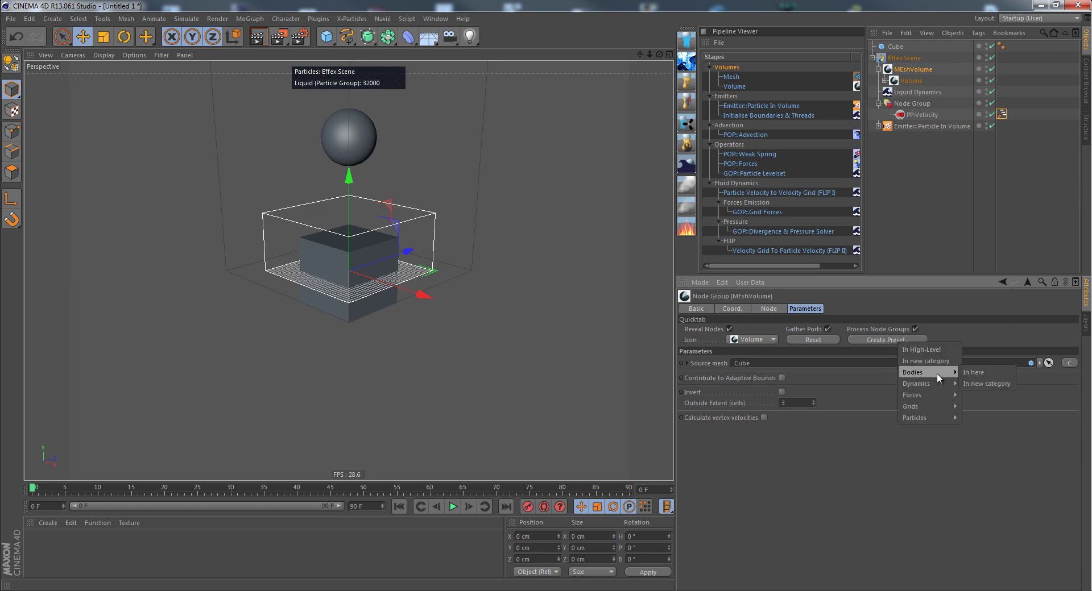
click(979, 374)
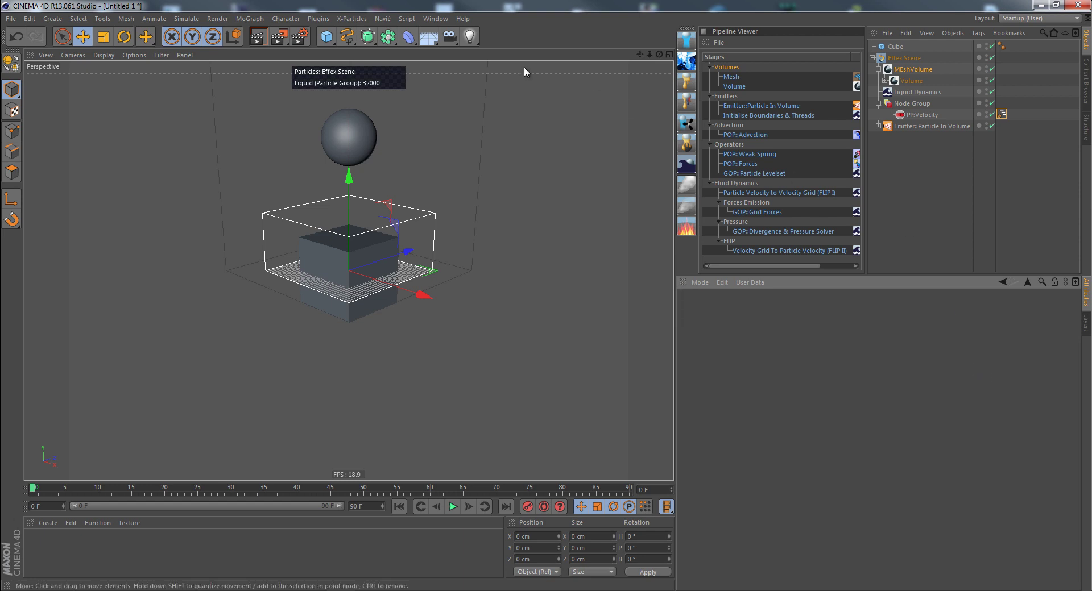
click(382, 18)
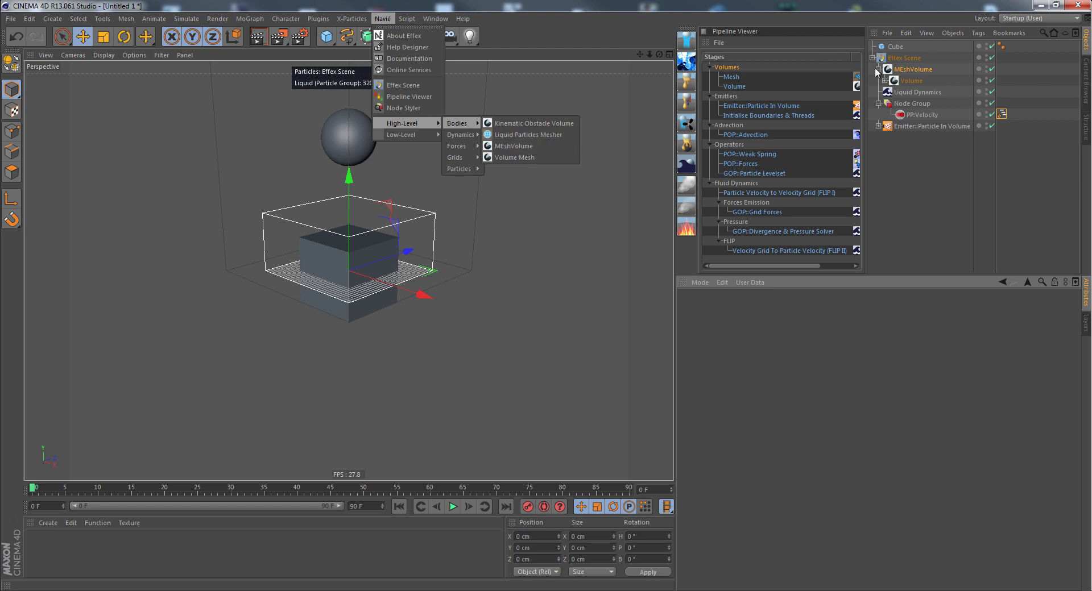
- Select MEshVolume and create a new preset category named My Lovely Nodes
click(912, 69)
click(912, 69)
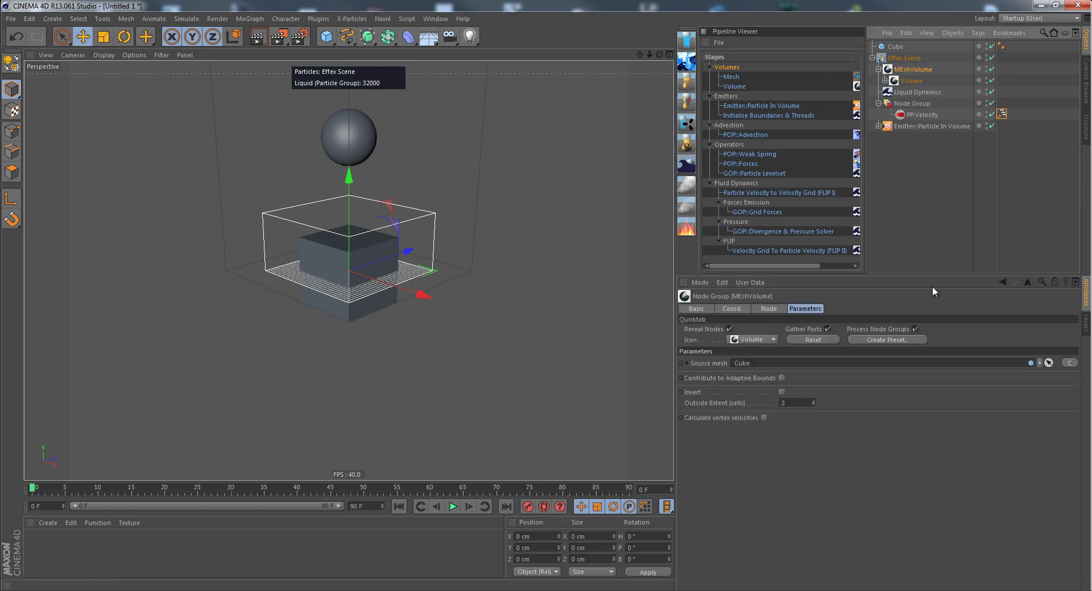
click(880, 340)
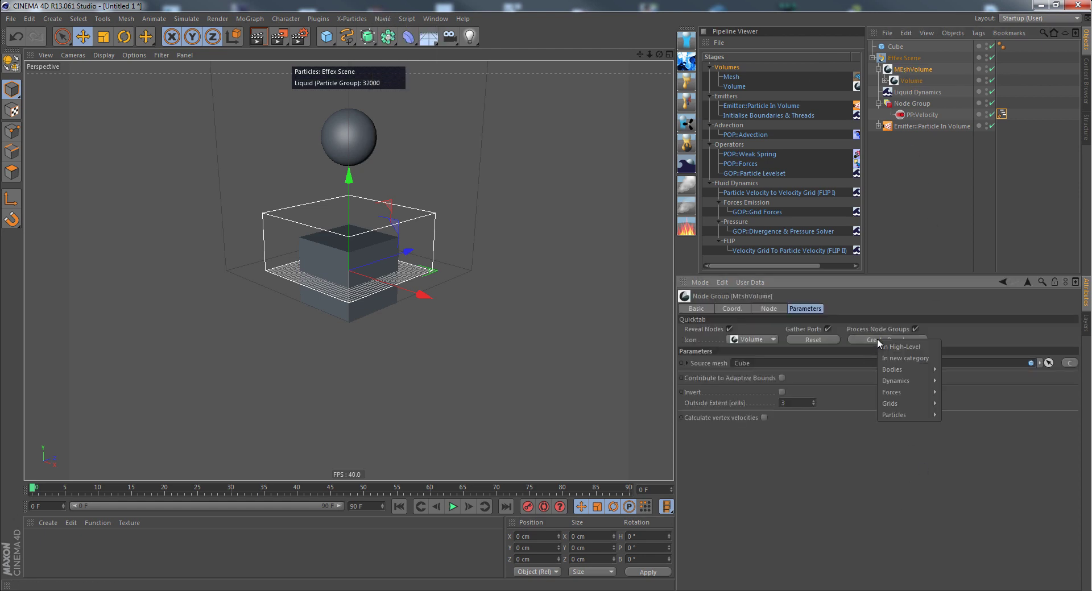
click(907, 358)
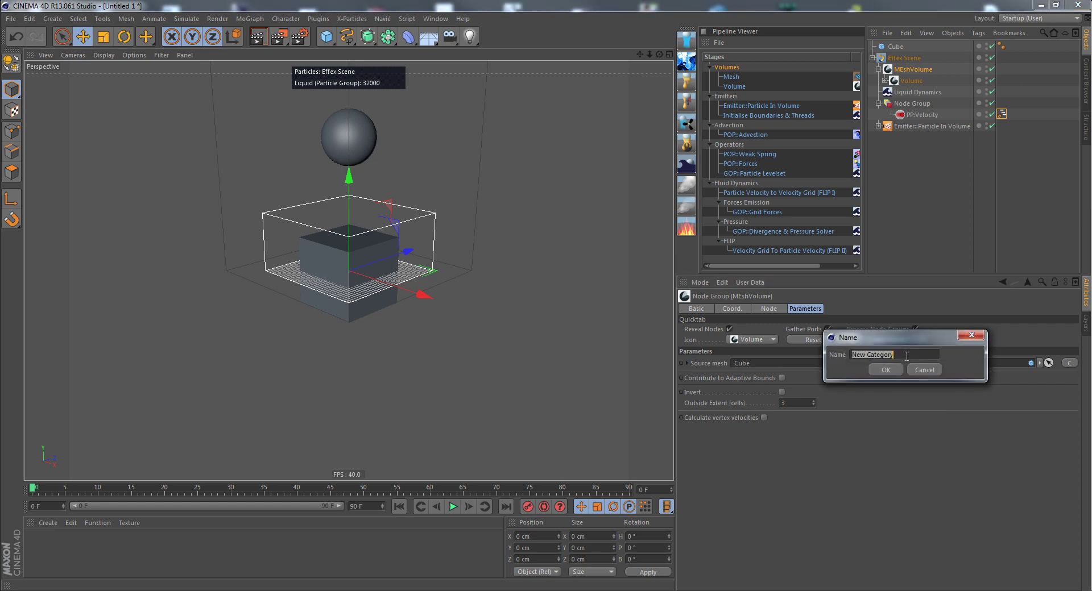
text(My)
text( Love)
text( Preset)
key(Return)
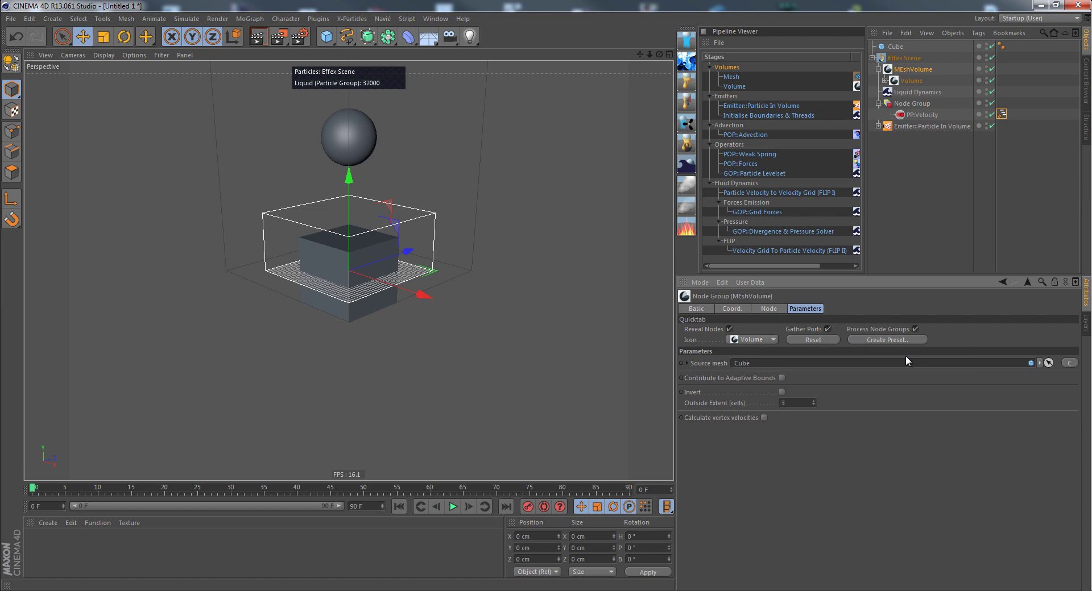
- Save MEshVolume as a preset in the My Lovely Nodes category
click(383, 19)
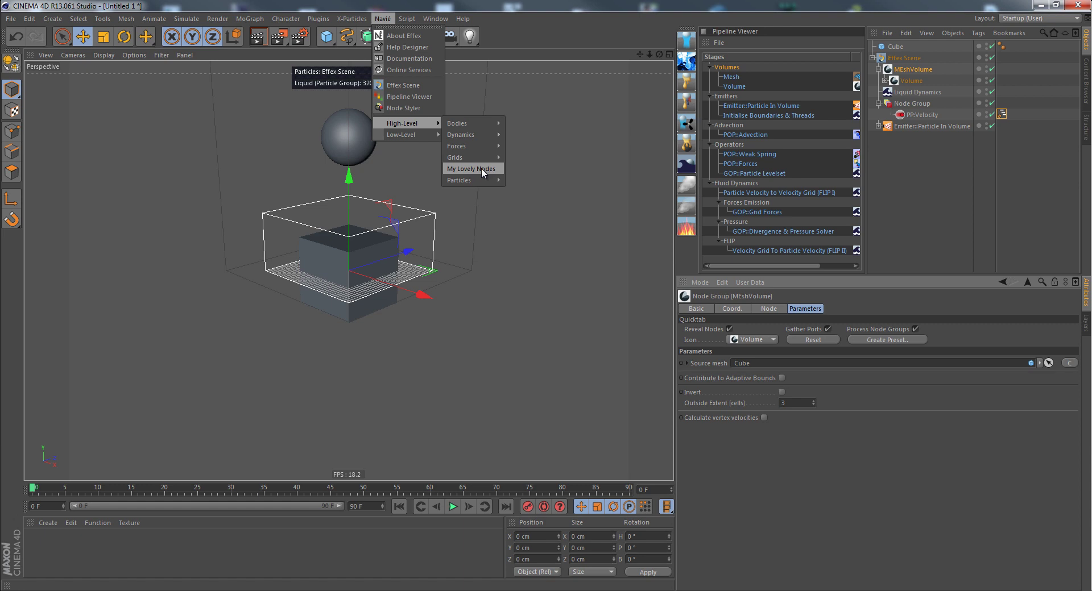
click(892, 75)
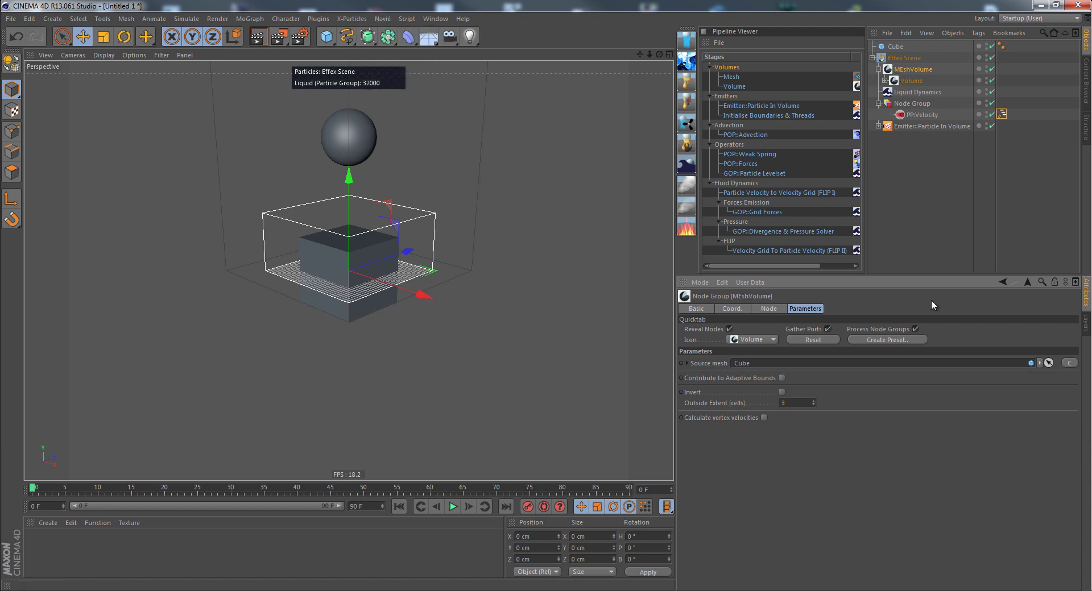
click(892, 340)
mouse_move(921, 416)
click(994, 417)
- Add the MEshVolume preset from High-Level > My Lovely Nodes and turn Reveal Nodes off
click(383, 19)
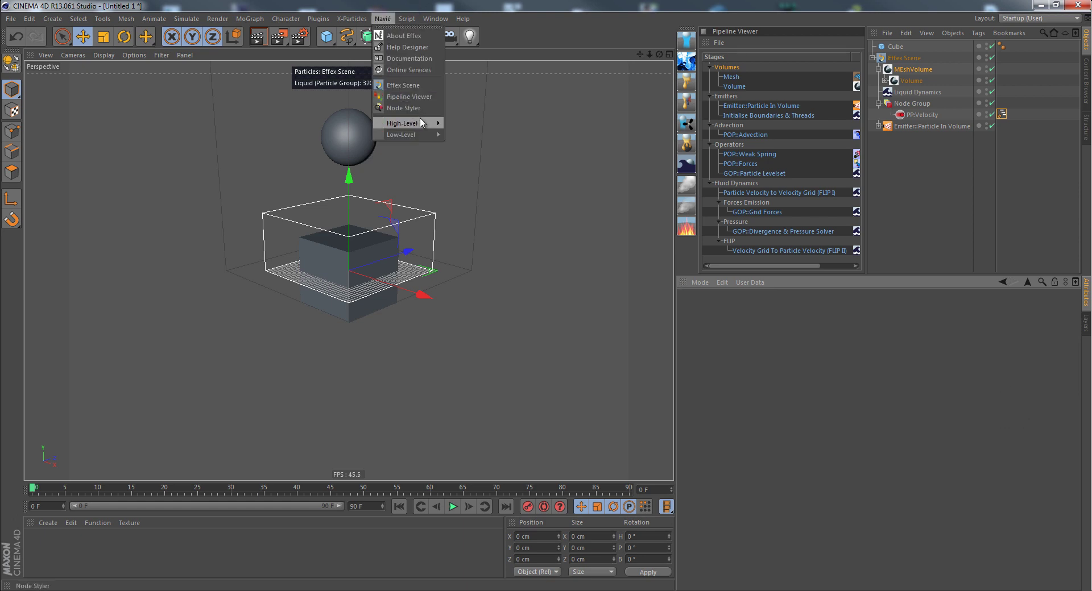
mouse_move(492, 168)
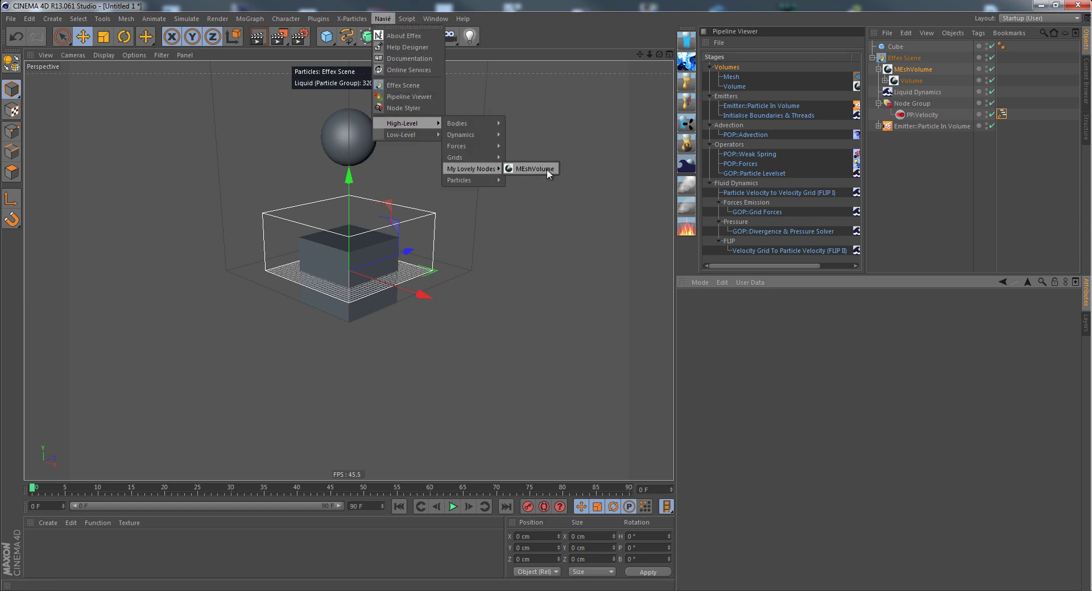
click(547, 169)
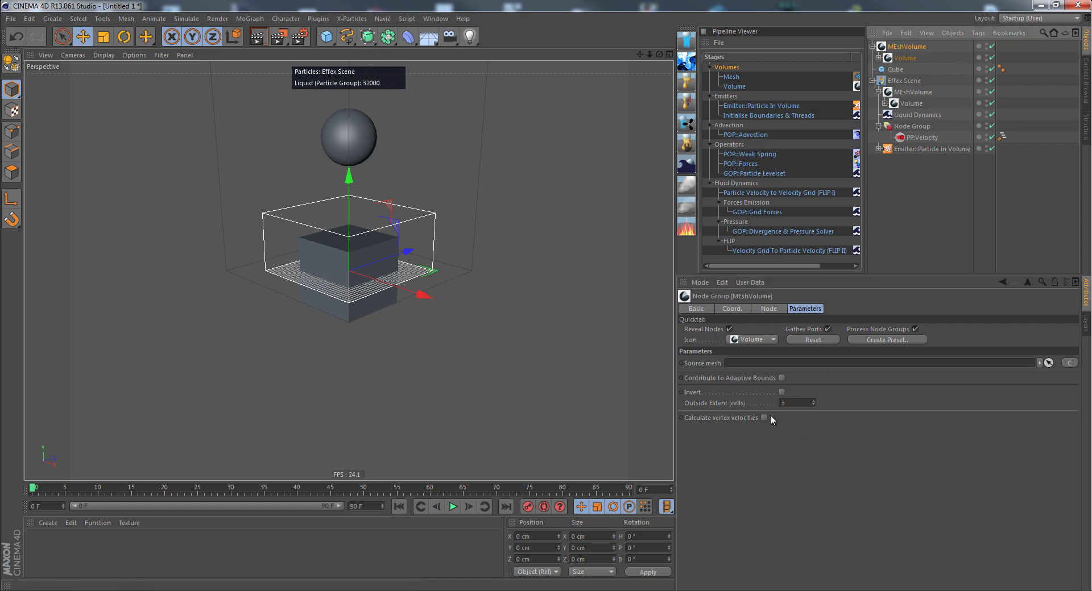
click(729, 329)
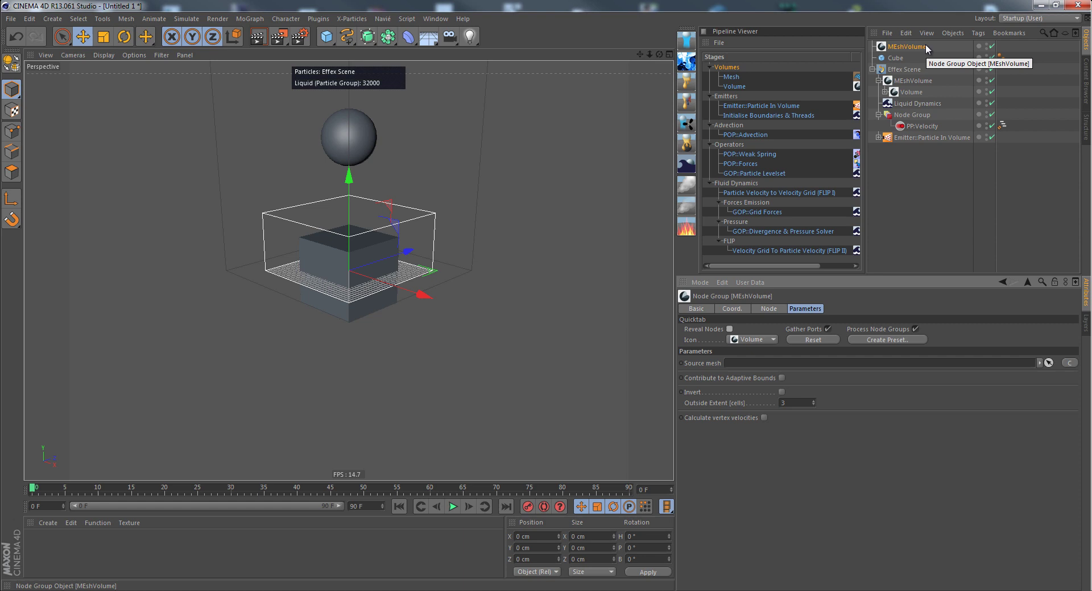
- In MEshVolume's Node Styler, expand the first two groups and rename Outside Extent [cells] to 'Voxels on the outside'
double_click(882, 49)
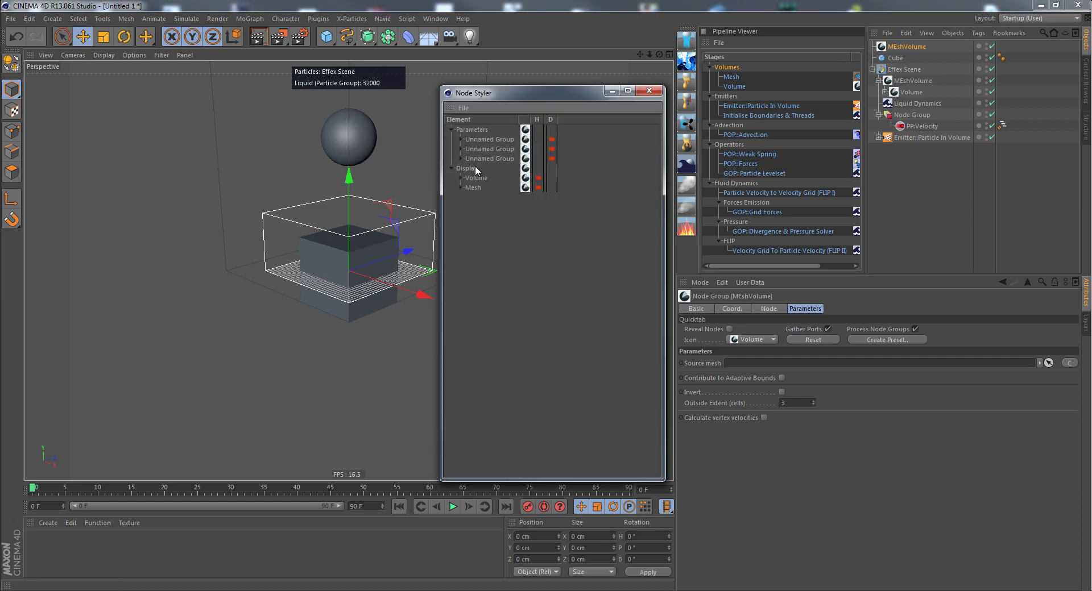
click(461, 139)
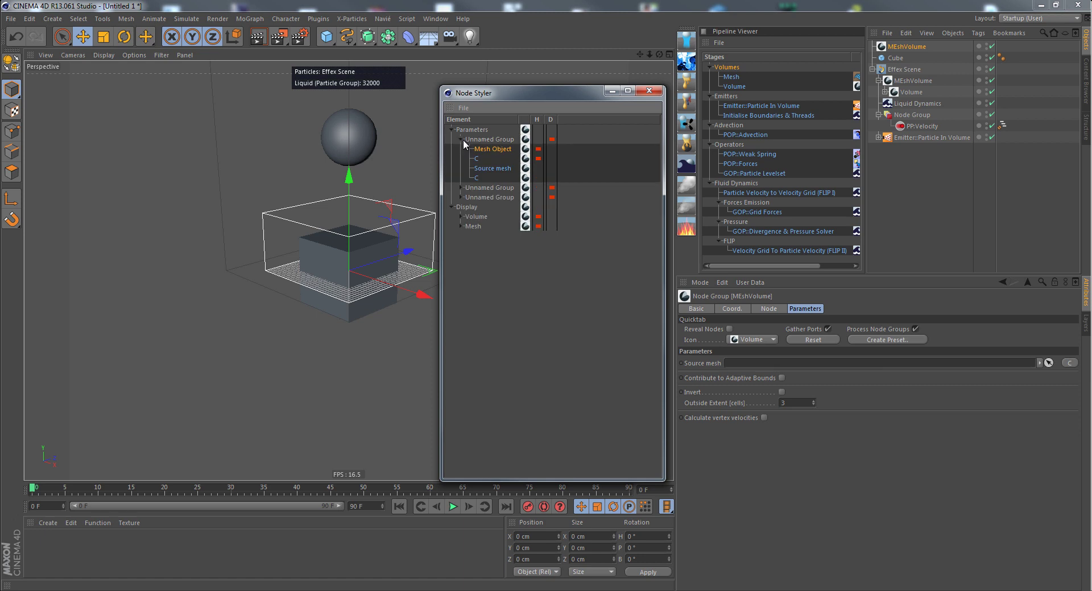
click(715, 365)
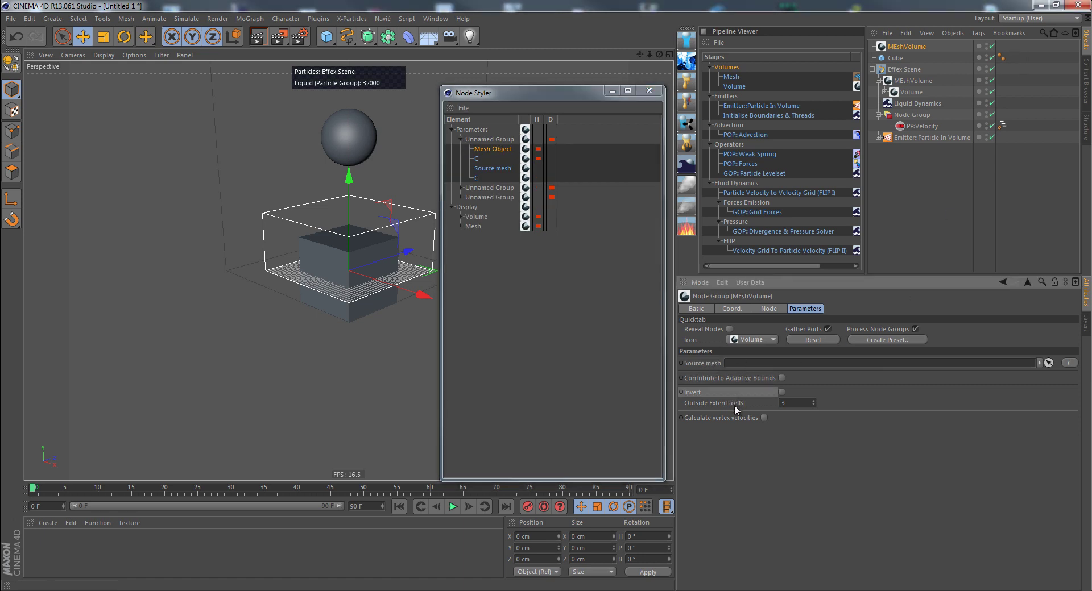
click(461, 187)
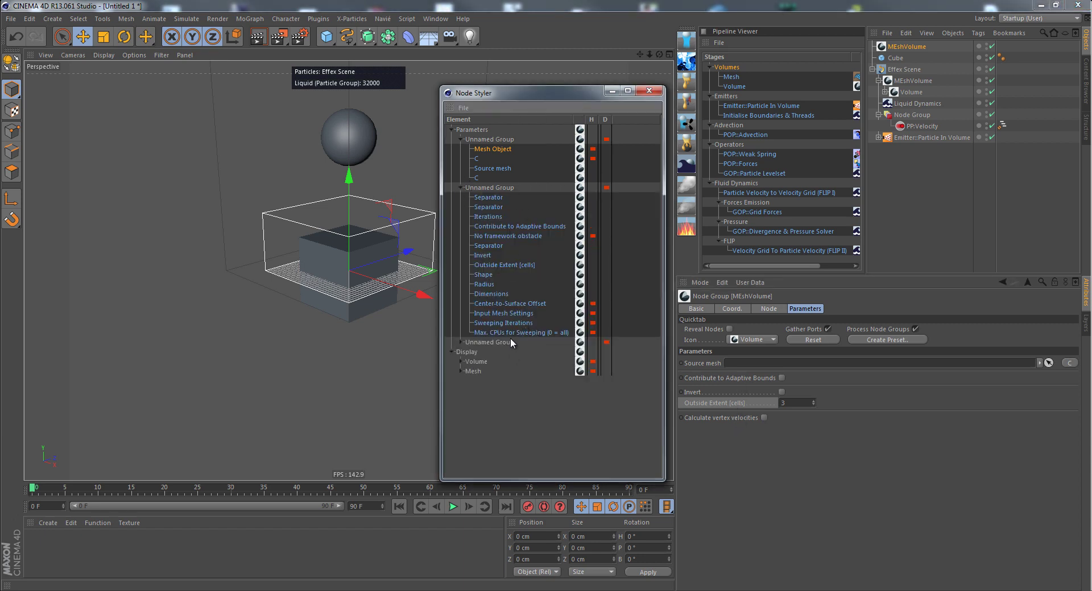
double_click(503, 266)
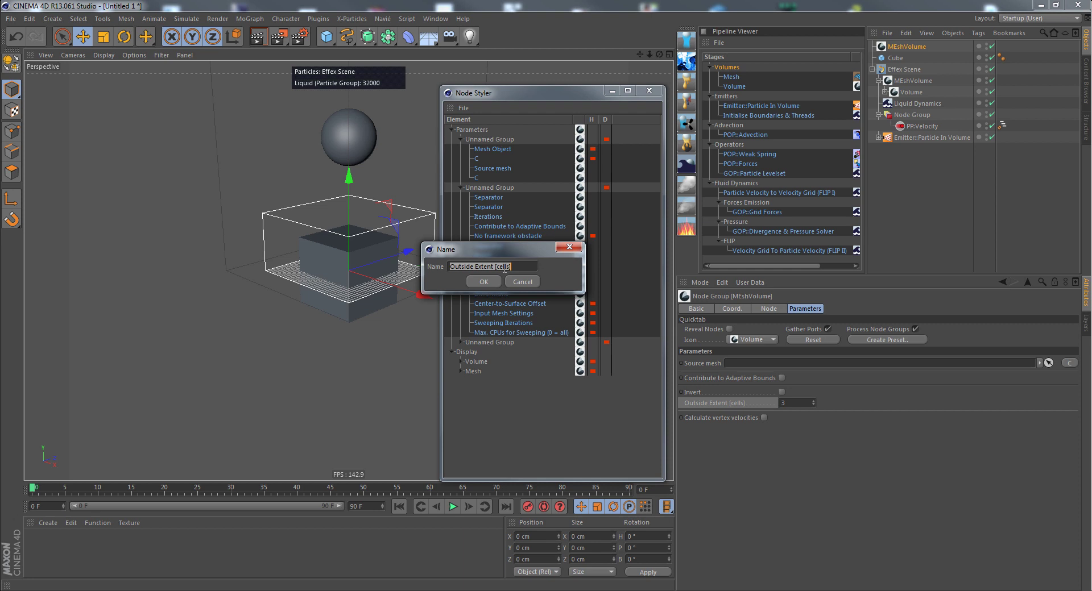
text(Voxels on the outside)
key(Return)
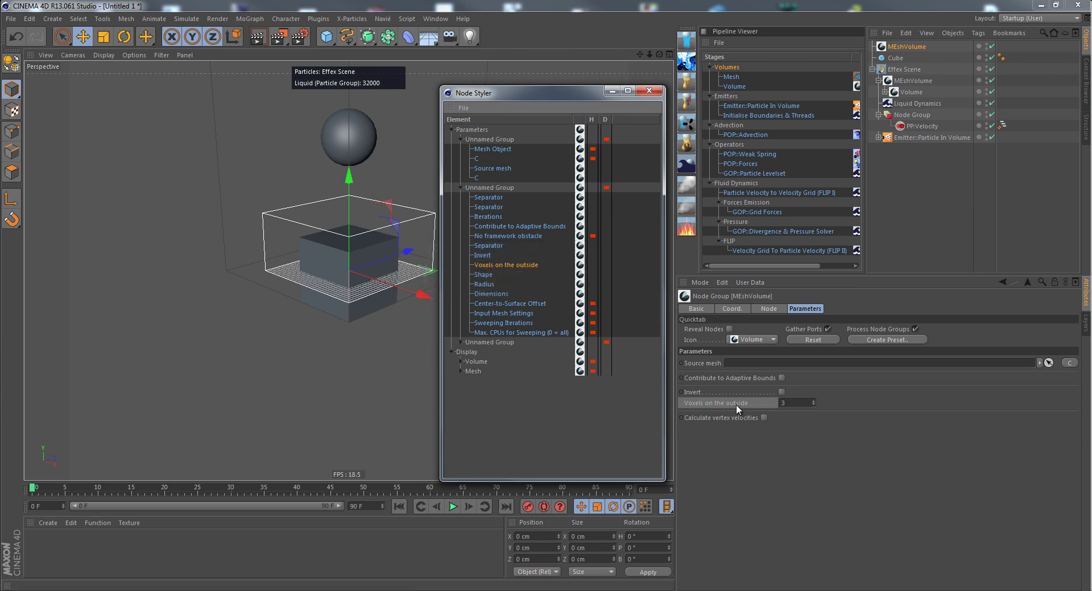